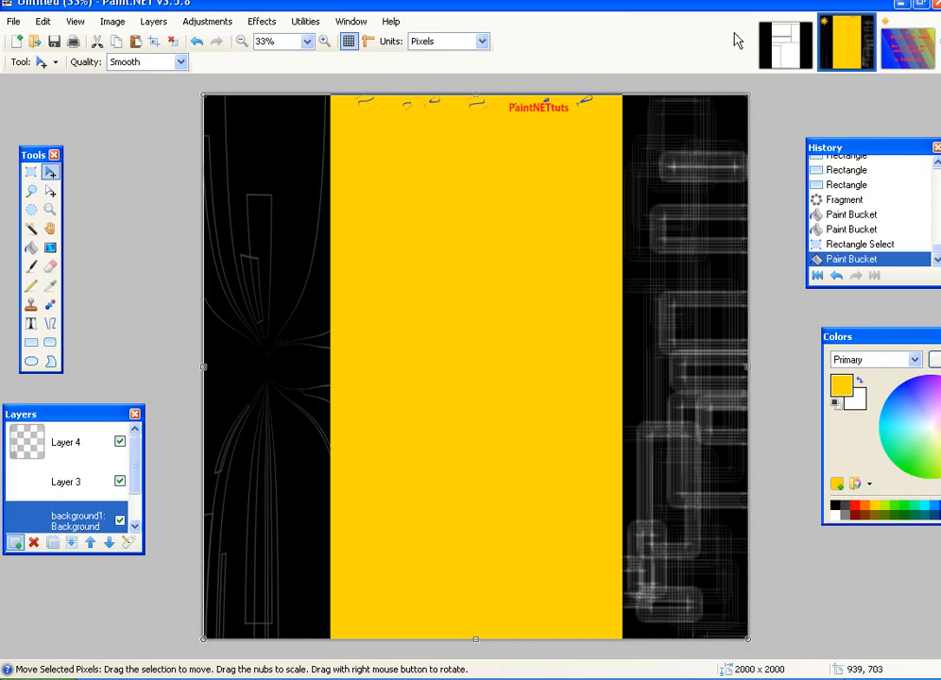
- Make background2.jpg, the white panel layout on black, the active image
{"action": "left_click", "coordinate": [789, 57]}
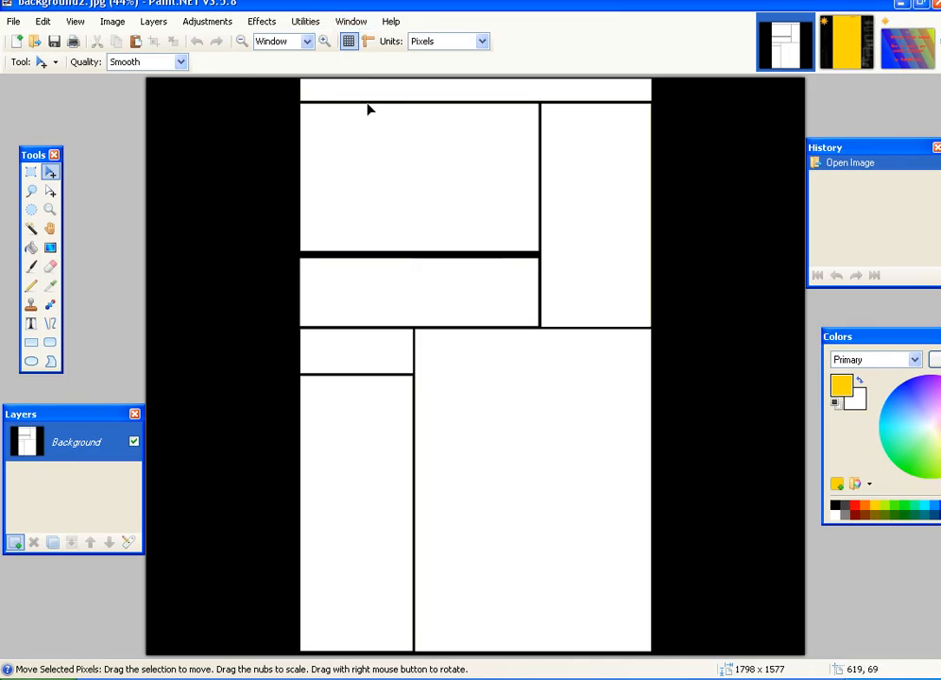
- On a new layer, fill the top header strip with a yellow-to-white gradient, then add another layer
{"action": "scroll", "coordinate": [352, 110], "scroll_direction": "up", "scroll_amount": 3}
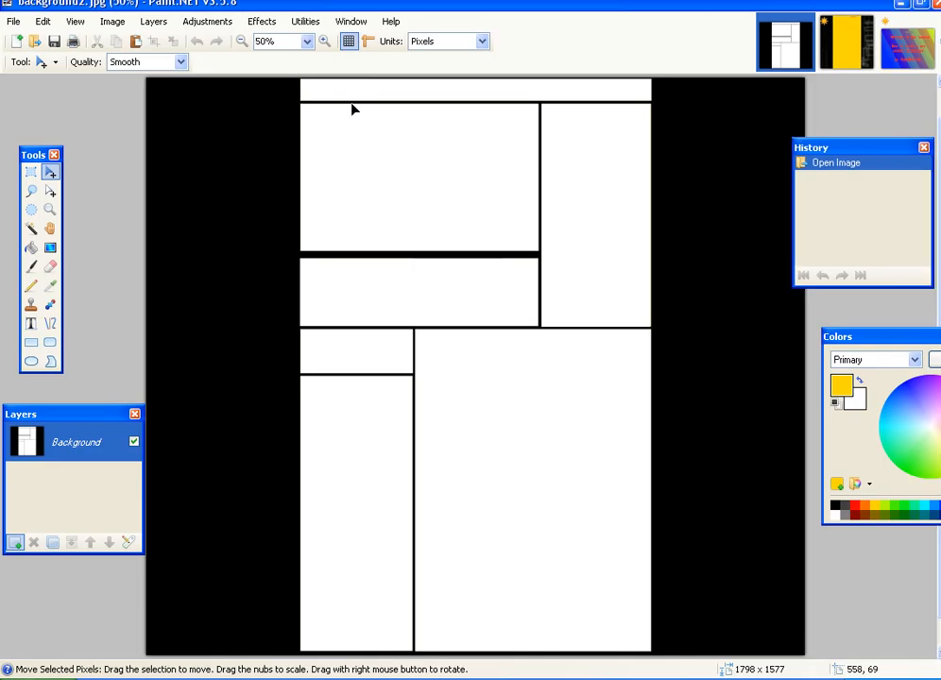
{"action": "scroll", "coordinate": [139, 338], "scroll_direction": "up", "scroll_amount": 4}
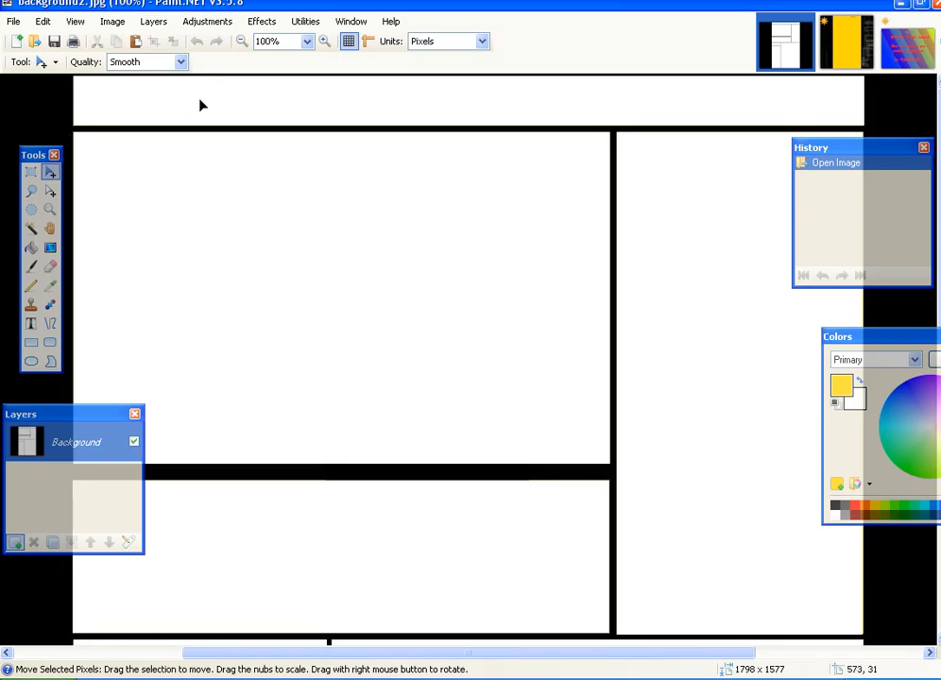
{"action": "left_click", "coordinate": [17, 542]}
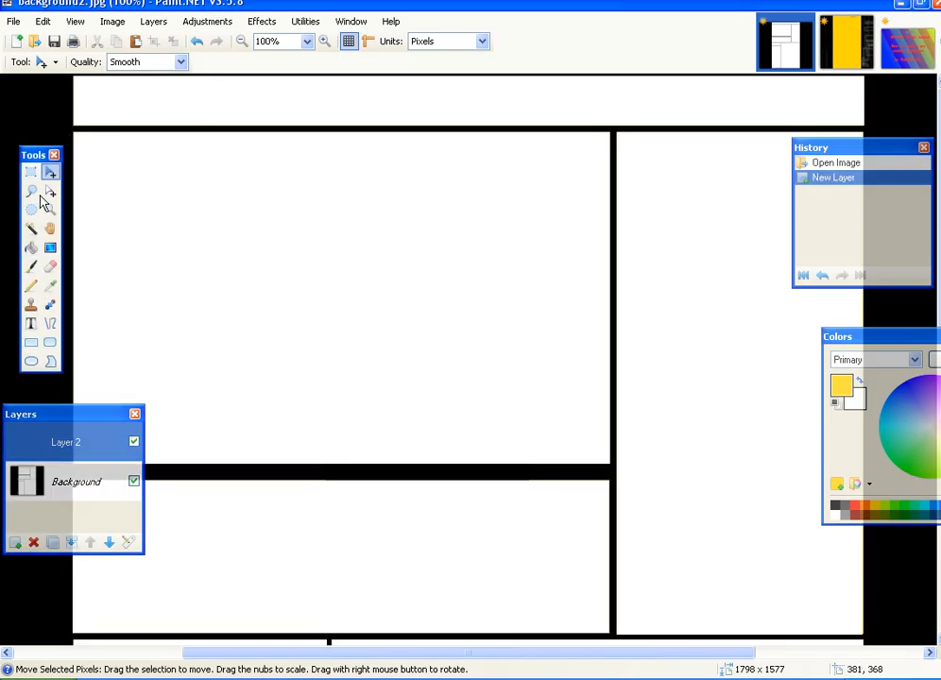
{"action": "key", "text": "s"}
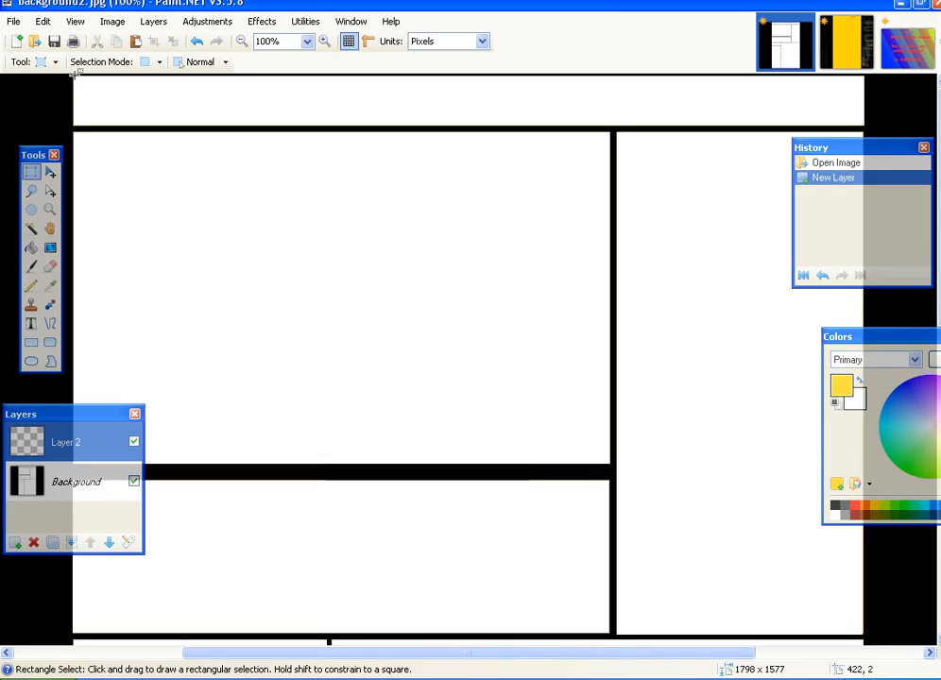
{"action": "left_click_drag", "start_coordinate": [75, 76], "coordinate": [863, 124]}
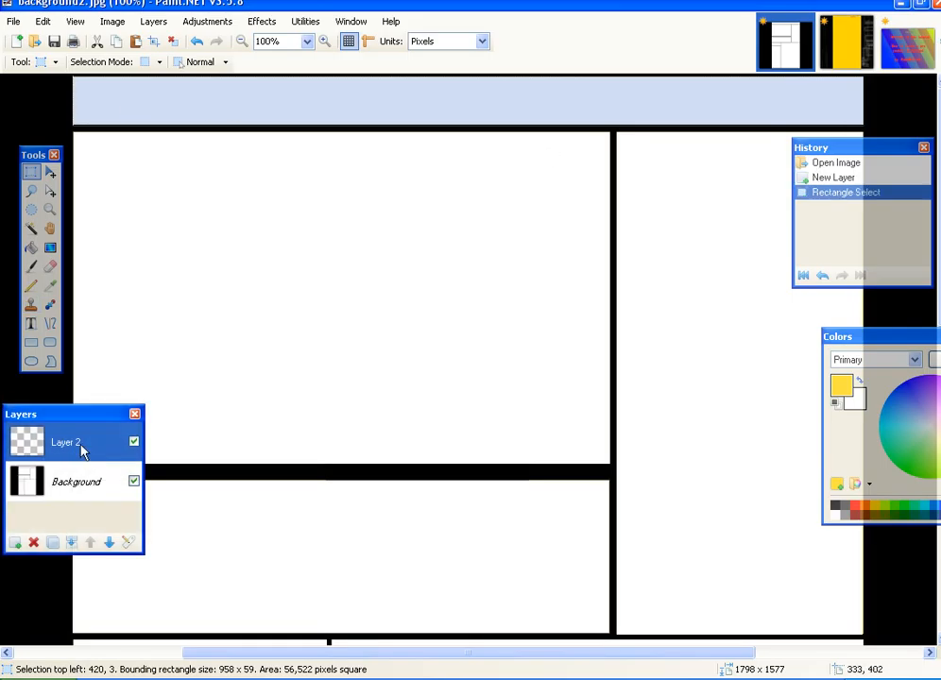
{"action": "left_click", "coordinate": [51, 250]}
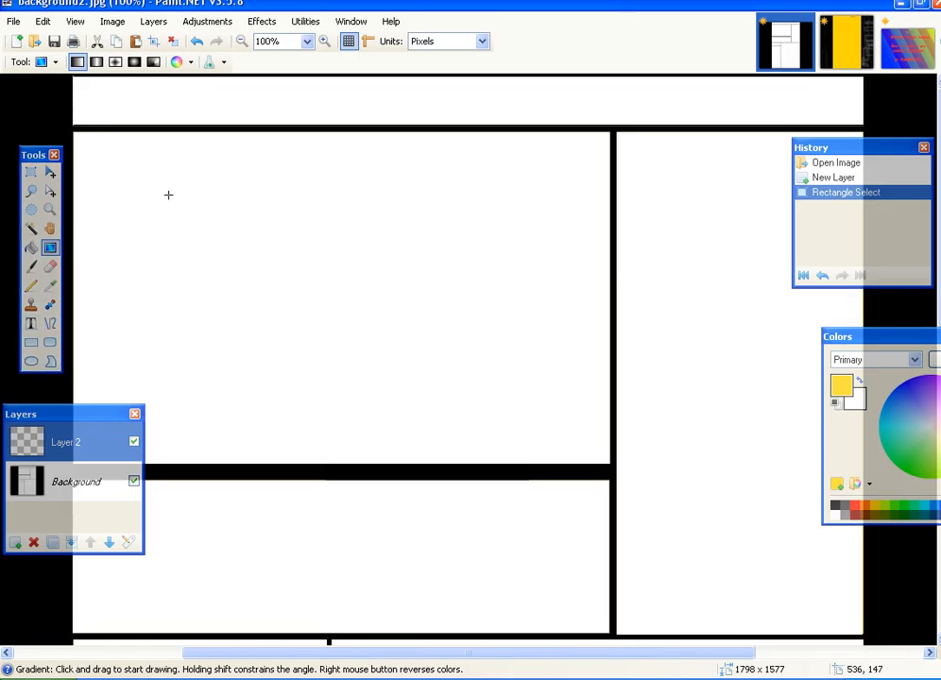
{"action": "left_click_drag", "start_coordinate": [209, 93], "coordinate": [936, 132]}
{"action": "left_click_drag", "start_coordinate": [647, 651], "coordinate": [498, 652]}
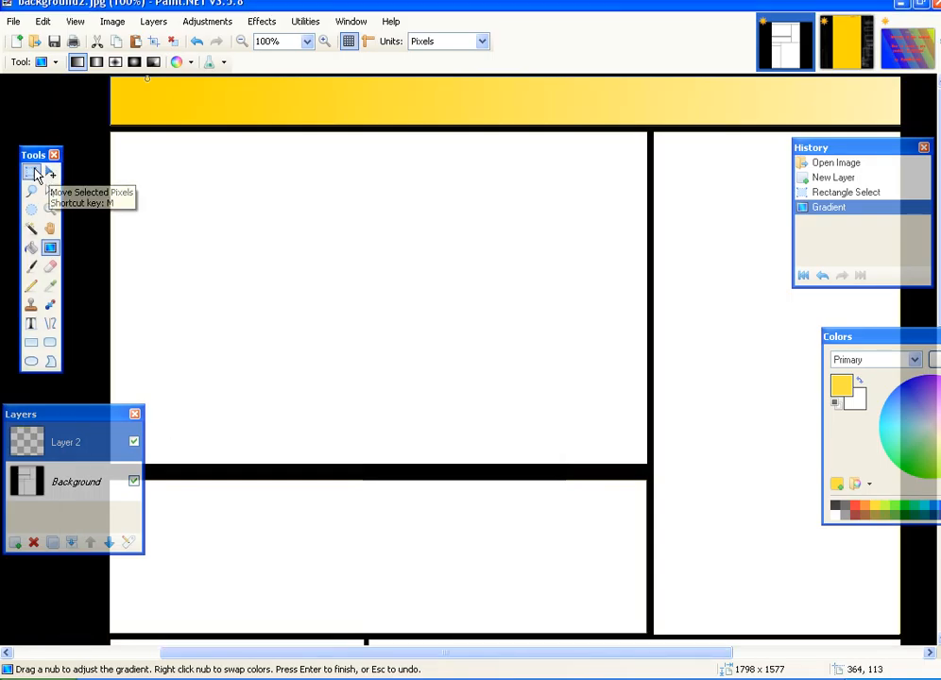
{"action": "left_click", "coordinate": [14, 543]}
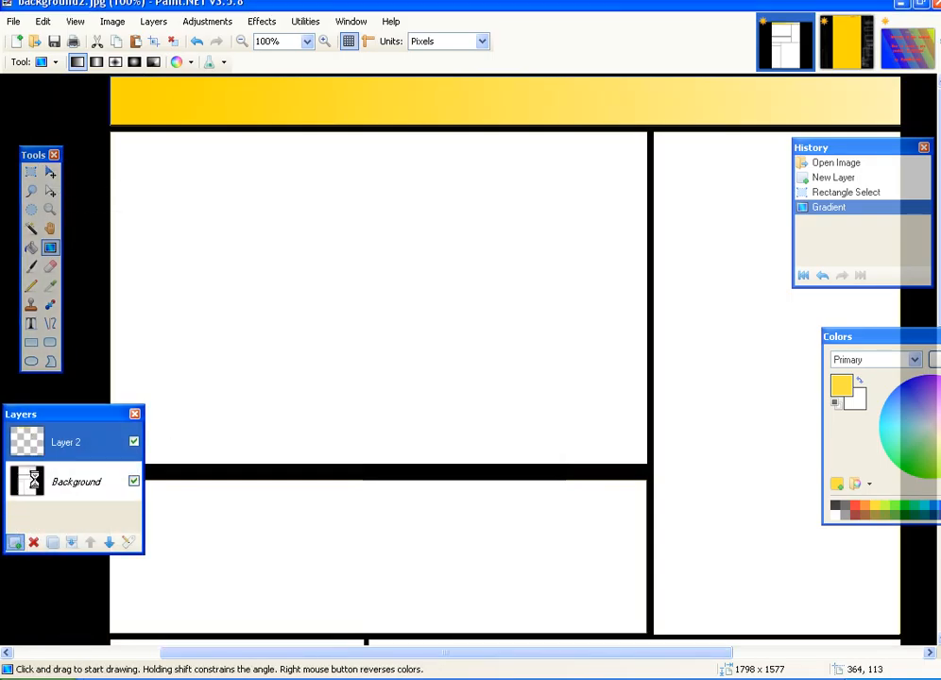
- Place red size-28 'PaintNETtuts' text at the right end of the yellow header strip
{"action": "left_click", "coordinate": [30, 323]}
{"action": "left_click", "coordinate": [479, 111]}
{"action": "left_click", "coordinate": [851, 509]}
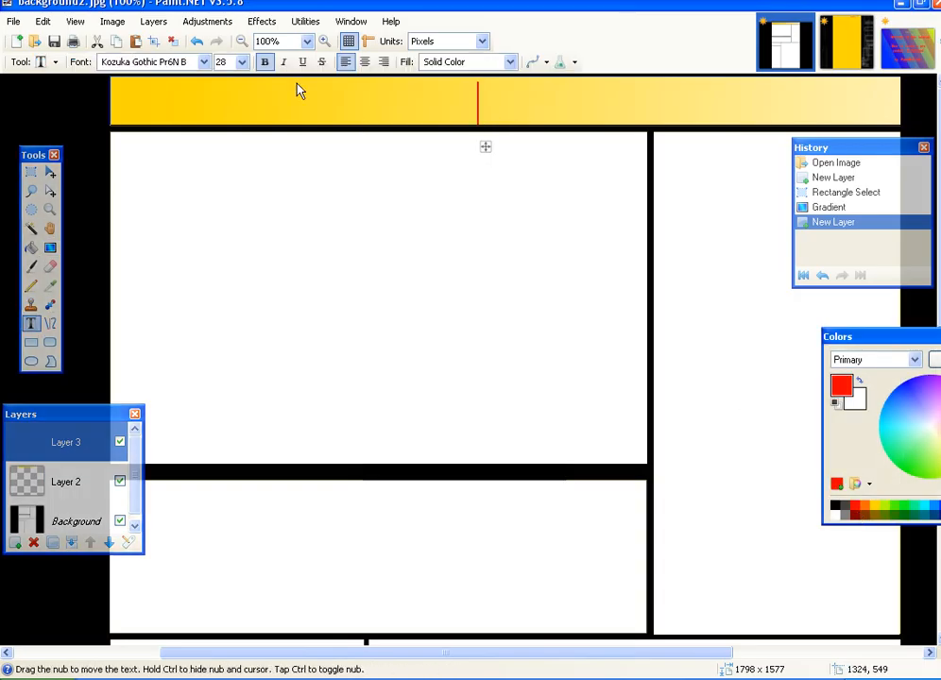
{"action": "left_click", "coordinate": [242, 62]}
{"action": "left_click", "coordinate": [242, 78]}
{"action": "left_click", "coordinate": [226, 109]}
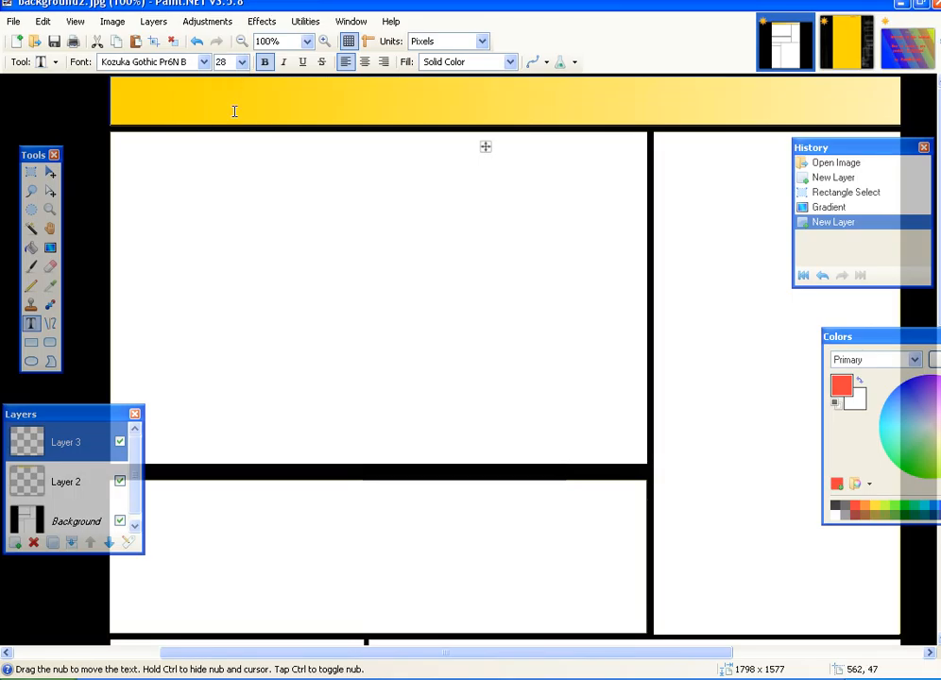
{"action": "type", "text": "Pai"}
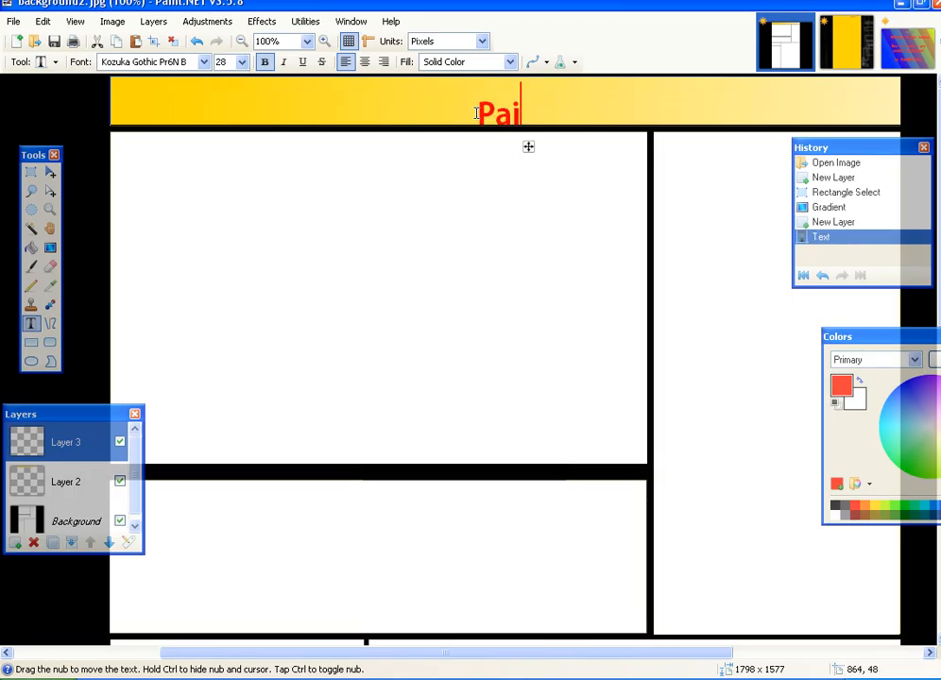
{"action": "type", "text": "ntNETt"}
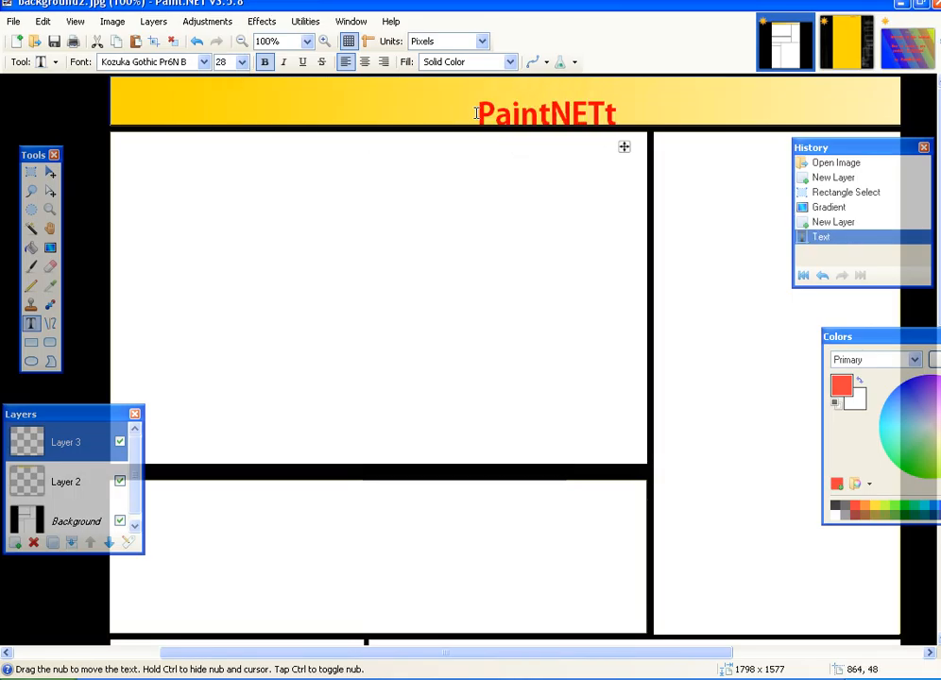
{"action": "type", "text": "uts"}
{"action": "left_click_drag", "start_coordinate": [666, 146], "coordinate": [851, 149]}
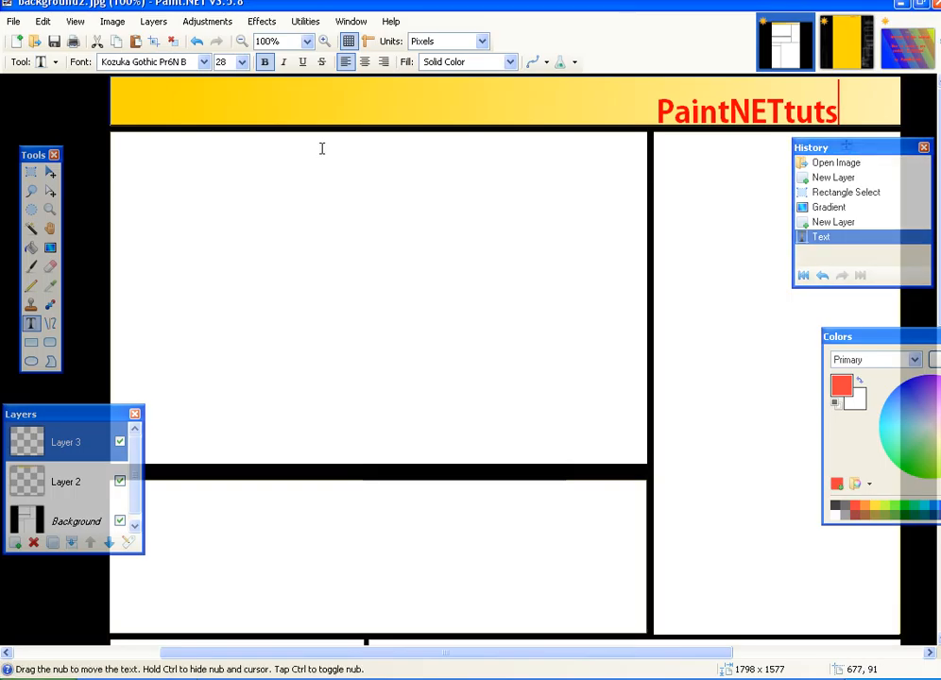
{"action": "key", "text": "ctrl+minus"}
{"action": "key", "text": "ctrl+minus"}
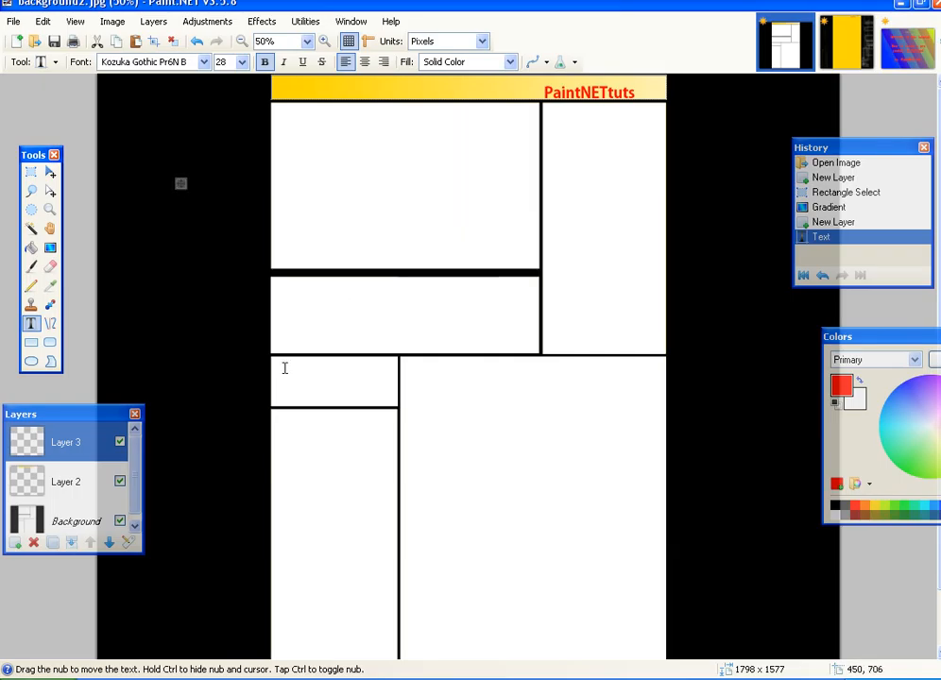
- On a new layer, draw a red square outline in the small box below the header
{"action": "scroll", "coordinate": [280, 366], "scroll_direction": "down", "scroll_amount": 2}
{"action": "left_click", "coordinate": [14, 542]}
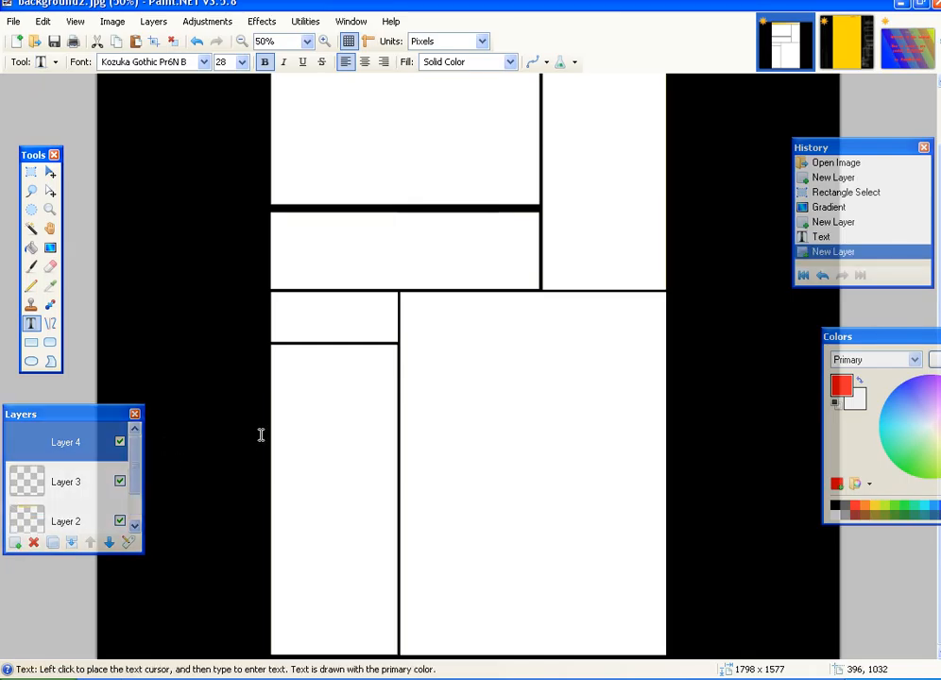
{"action": "left_click", "coordinate": [31, 343]}
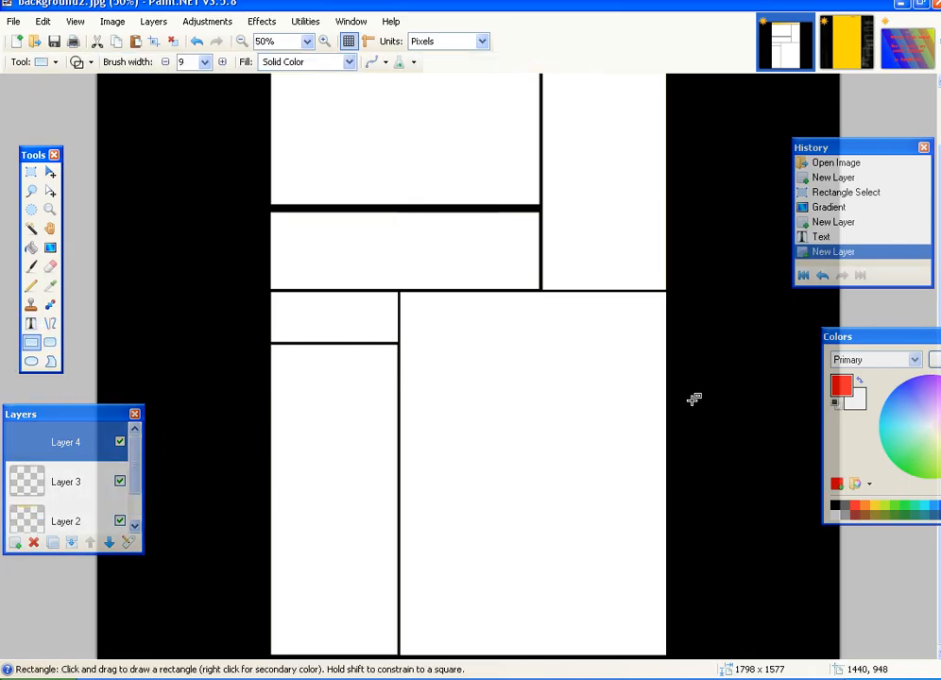
{"action": "left_click_drag", "start_coordinate": [287, 303], "coordinate": [314, 332]}
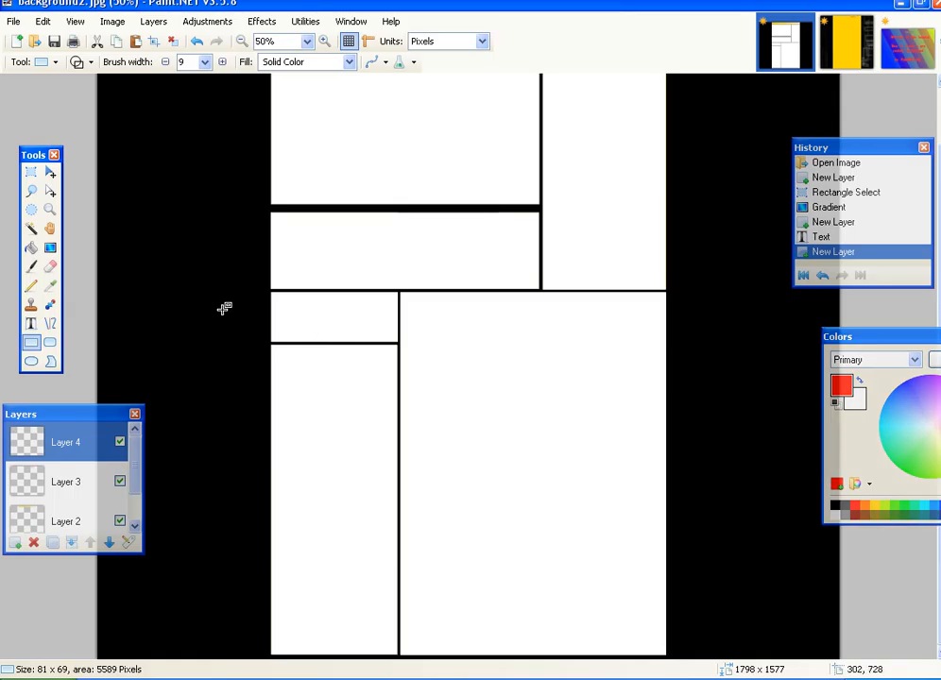
{"action": "key", "text": "s"}
{"action": "left_click_drag", "start_coordinate": [95, 154], "coordinate": [924, 679]}
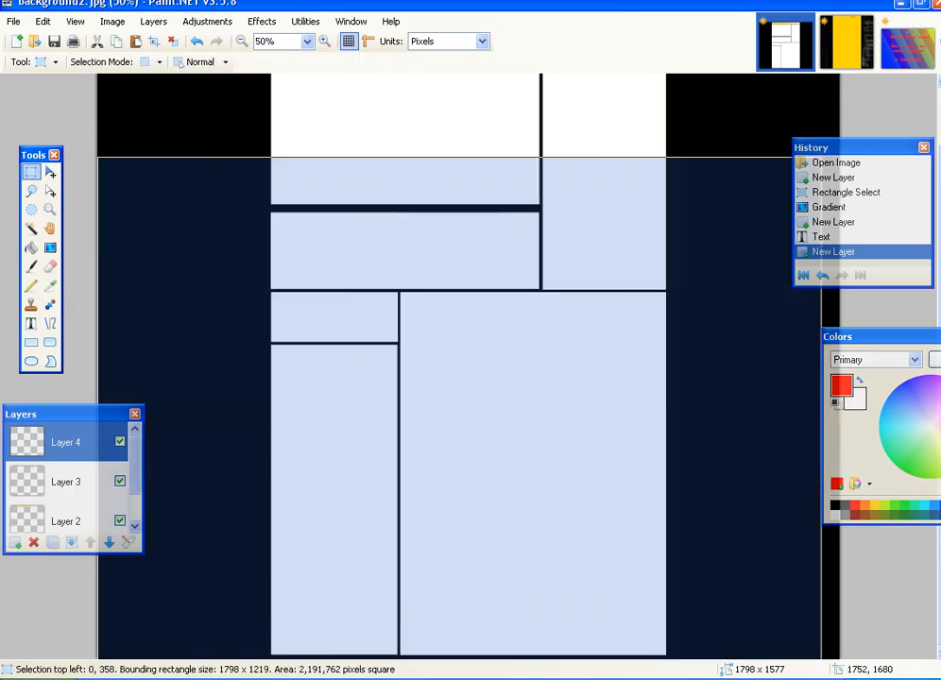
{"action": "left_click", "coordinate": [31, 342]}
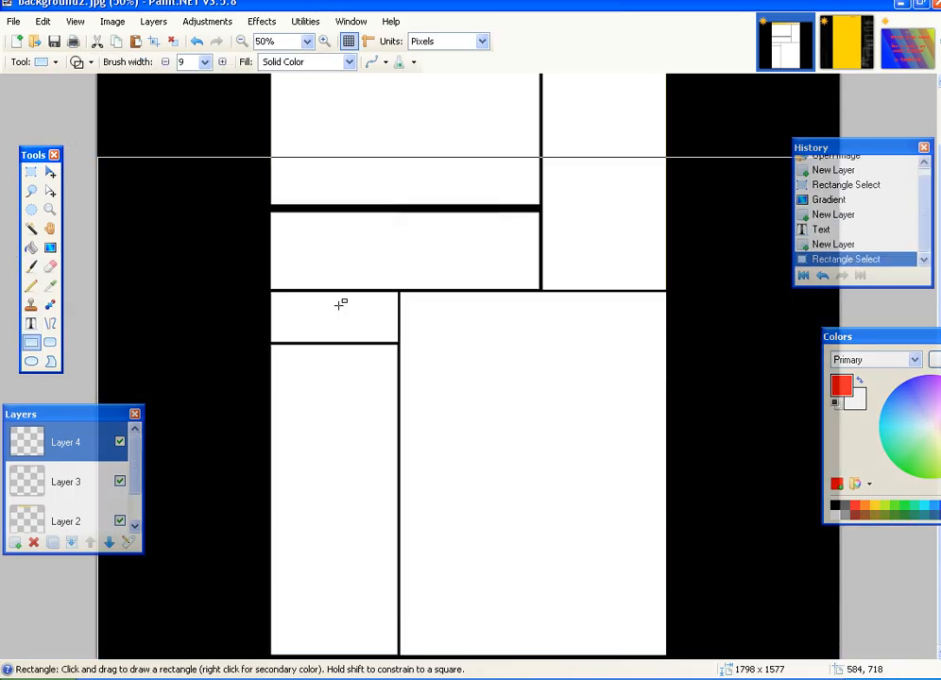
{"action": "left_click_drag", "start_coordinate": [278, 301], "coordinate": [315, 333]}
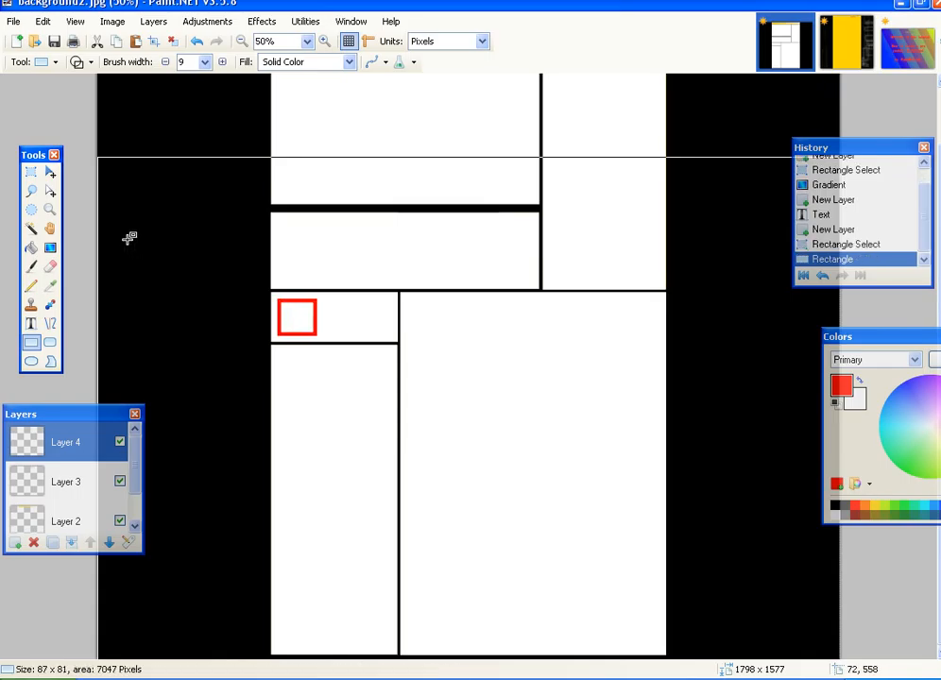
- Draw a golden yellow rectangle outline beside the red square
{"action": "left_click", "coordinate": [876, 506]}
{"action": "left_click_drag", "start_coordinate": [323, 301], "coordinate": [366, 312]}
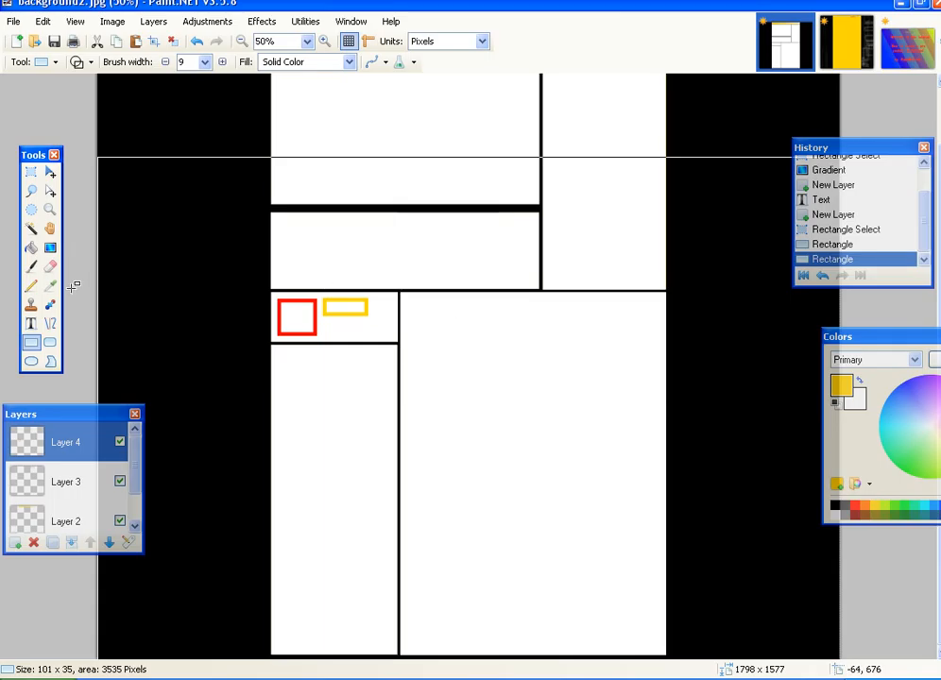
{"action": "key", "text": "ctrl+plus"}
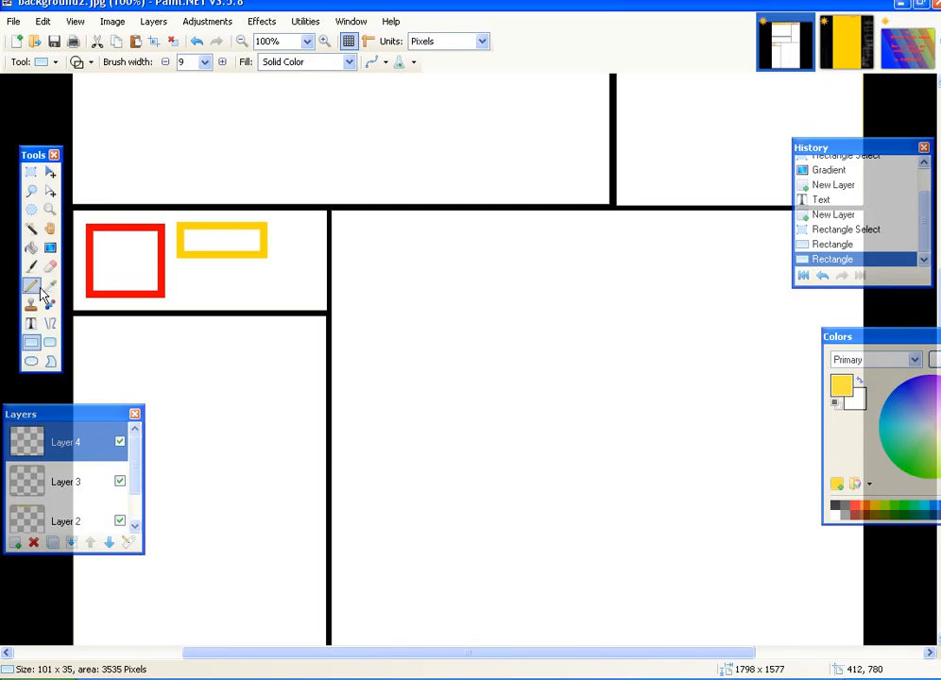
- Set the Text tool to dark grey Arial
{"action": "left_click", "coordinate": [32, 323]}
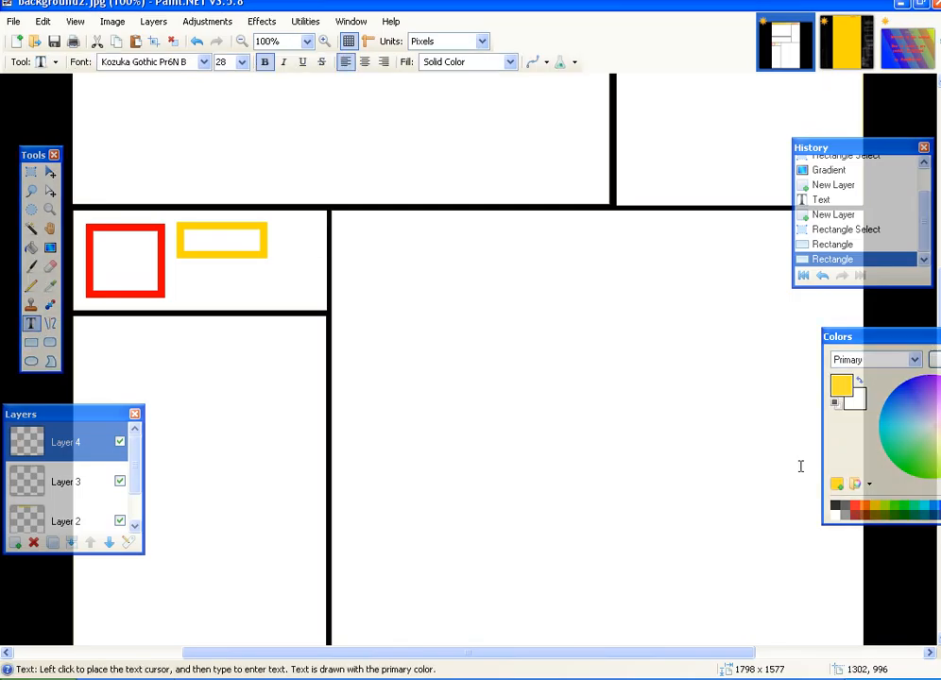
{"action": "left_click", "coordinate": [836, 507]}
{"action": "left_click", "coordinate": [182, 62]}
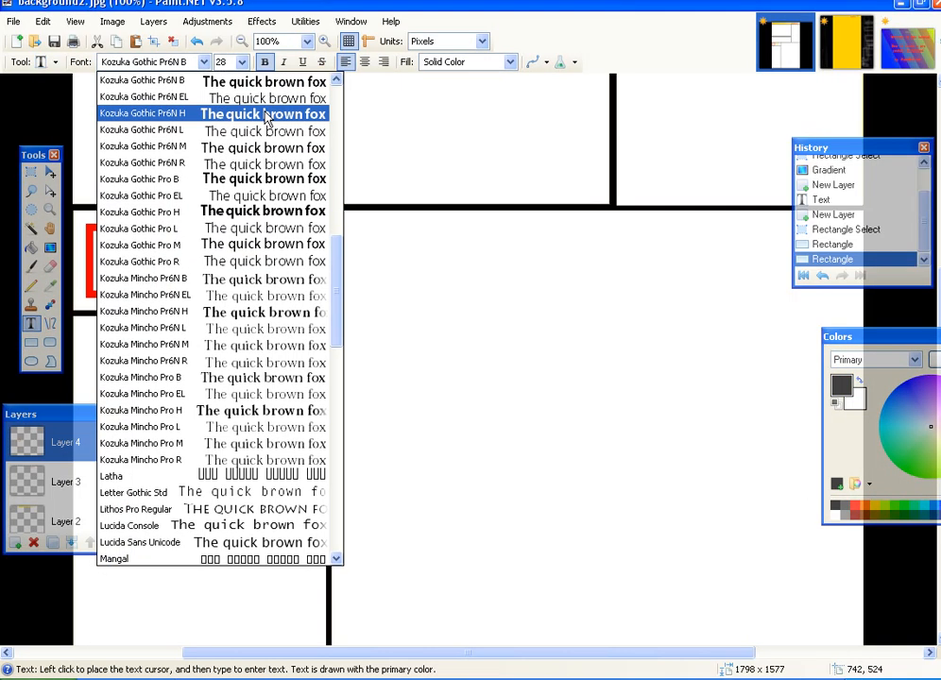
{"action": "scroll", "coordinate": [321, 100], "scroll_direction": "up", "scroll_amount": 15}
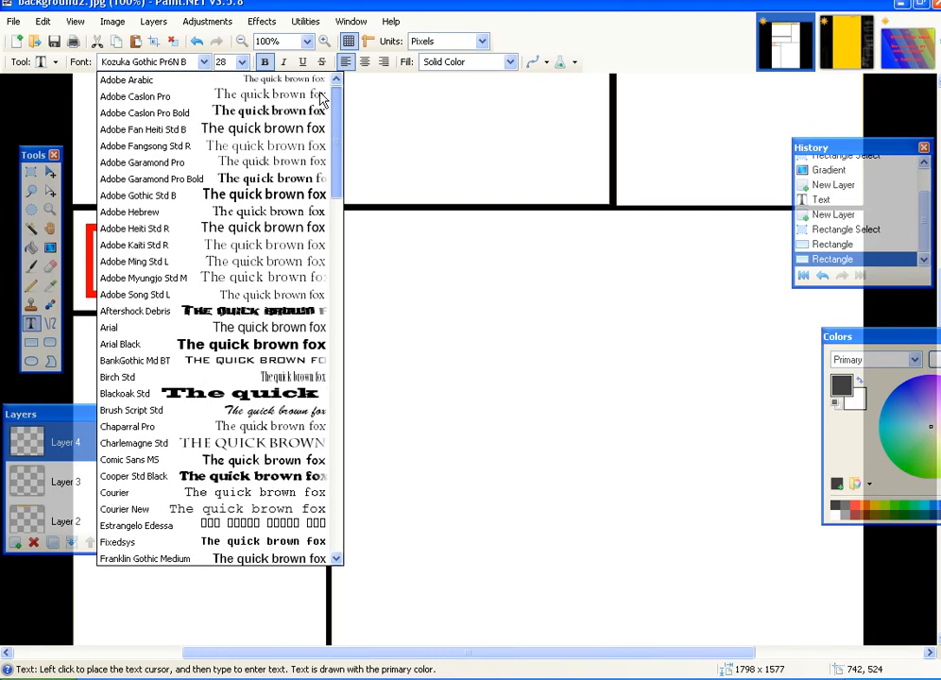
{"action": "left_click", "coordinate": [265, 328]}
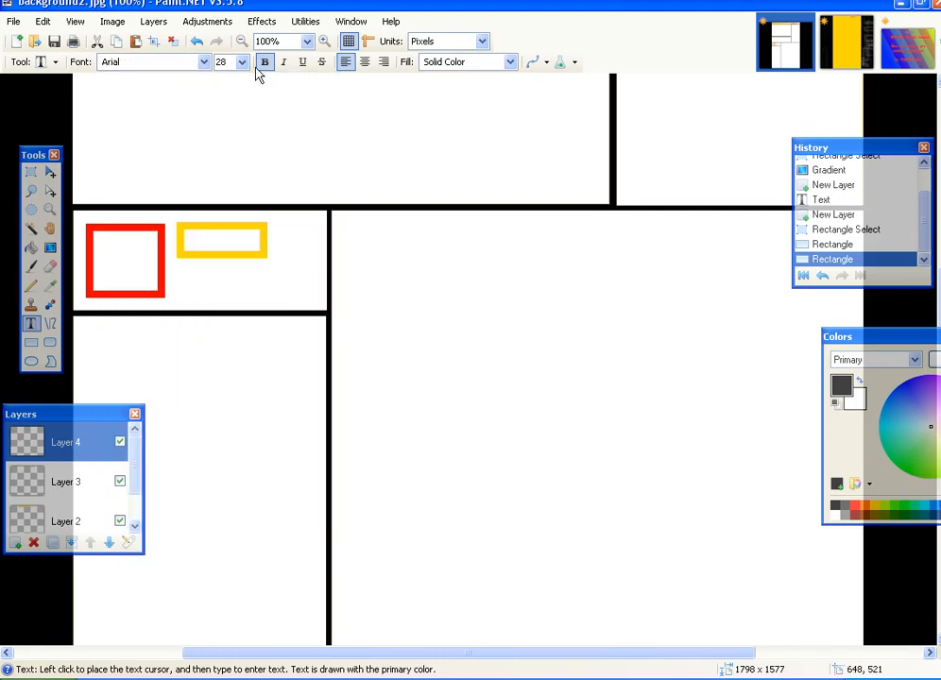
{"action": "left_click", "coordinate": [242, 62]}
{"action": "scroll", "coordinate": [242, 102], "scroll_direction": "up", "scroll_amount": 4}
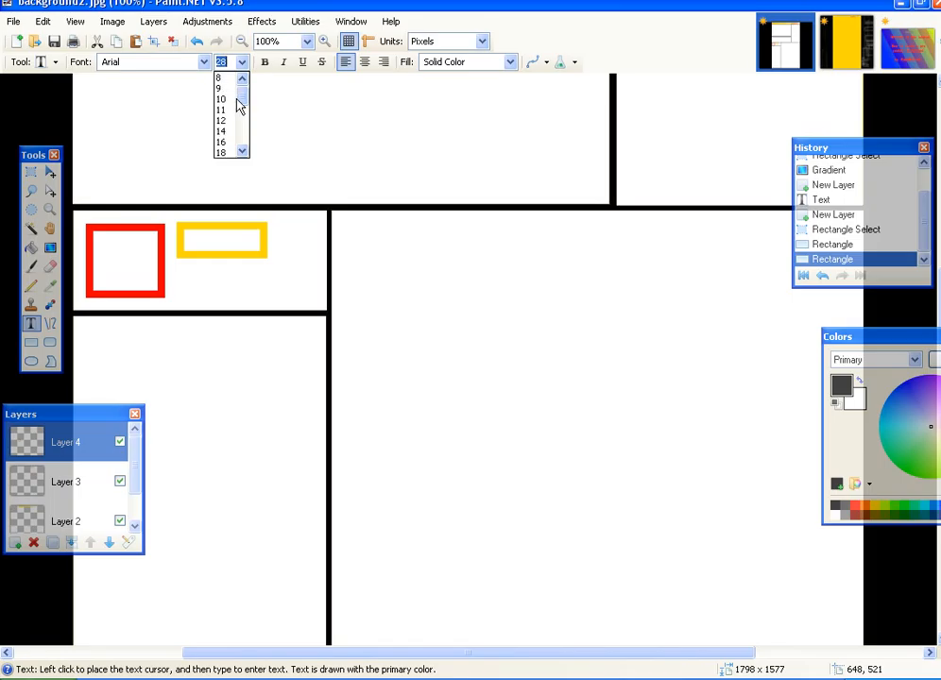
{"action": "left_click", "coordinate": [220, 80]}
- Write 'Subscribe' at size 16 inside the yellow box
{"action": "left_click", "coordinate": [245, 274]}
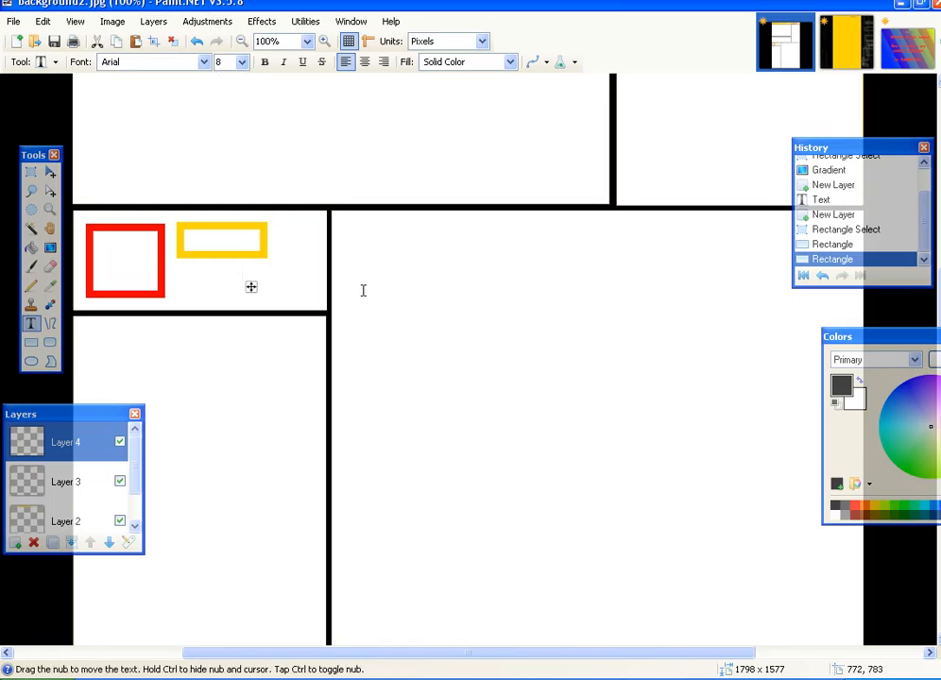
{"action": "left_click", "coordinate": [194, 241]}
{"action": "type", "text": "Sub"}
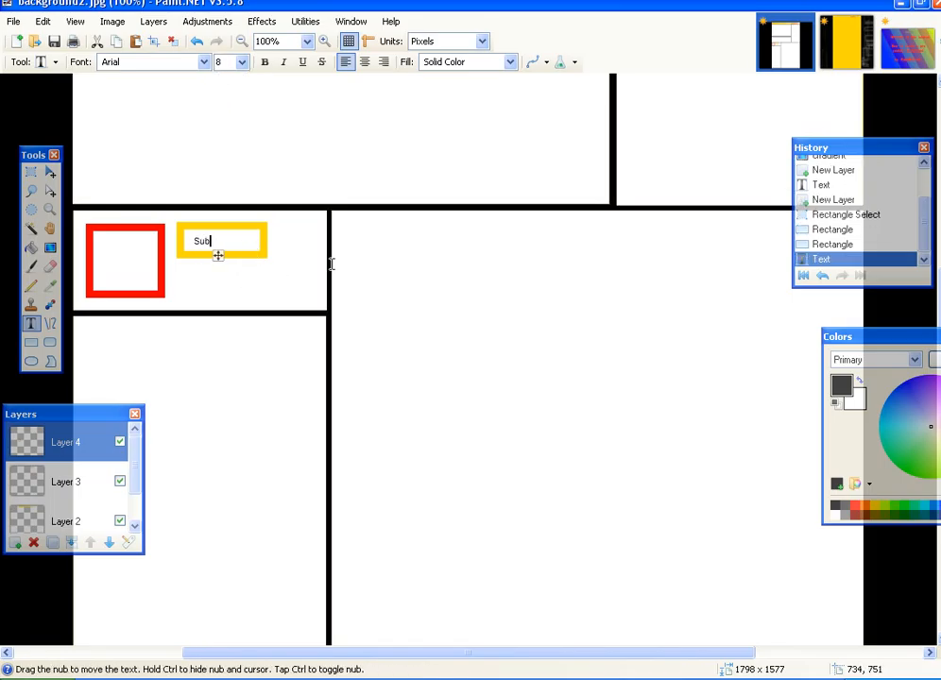
{"action": "type", "text": "scribe"}
{"action": "left_click", "coordinate": [242, 63]}
{"action": "scroll", "coordinate": [231, 101], "scroll_direction": "down", "scroll_amount": 1}
{"action": "left_click", "coordinate": [227, 109]}
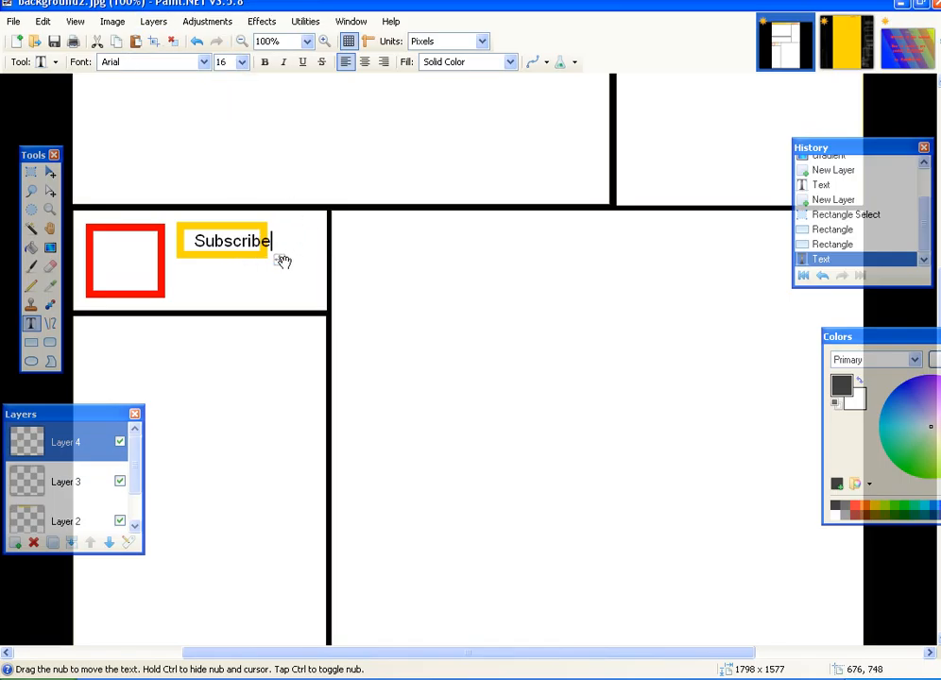
{"action": "left_click_drag", "start_coordinate": [275, 263], "coordinate": [273, 260]}
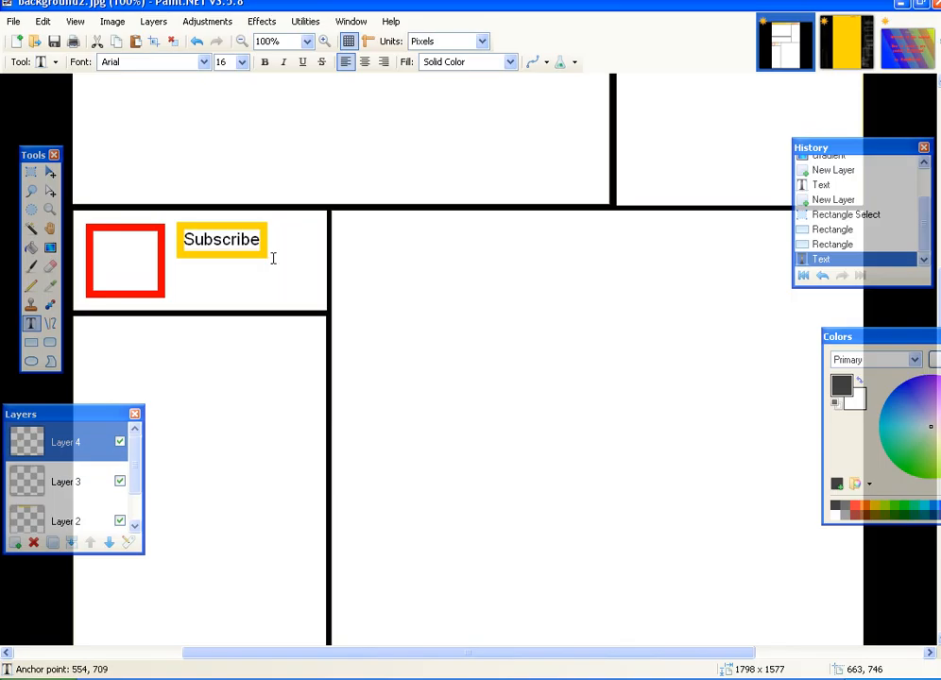
{"action": "left_click", "coordinate": [232, 274]}
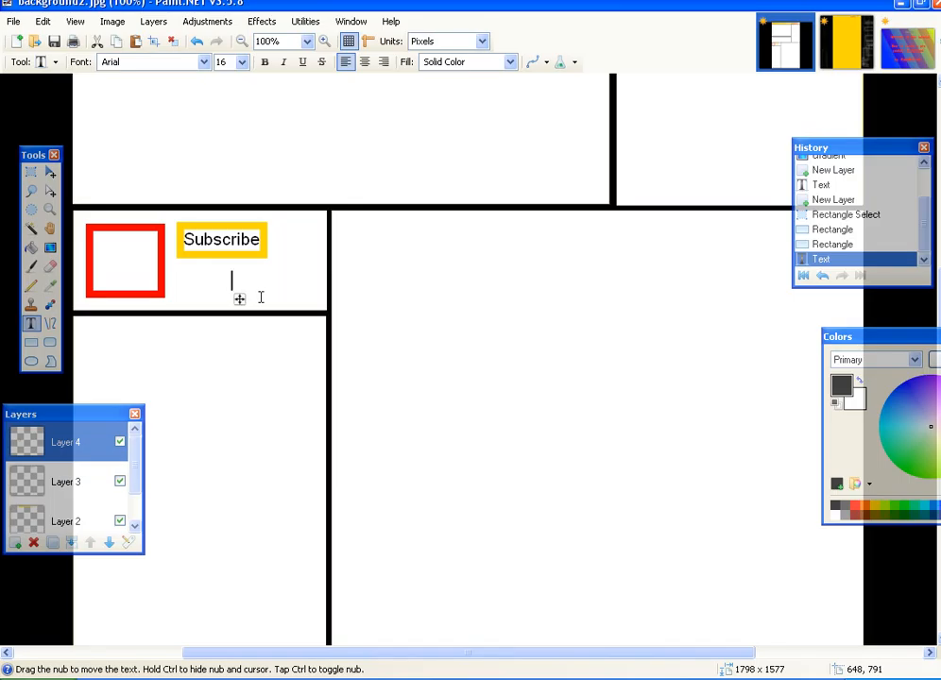
- Replace a trial 'or die' with 'for cookies', aligned beneath Subscribe
{"action": "type", "text": "or die"}
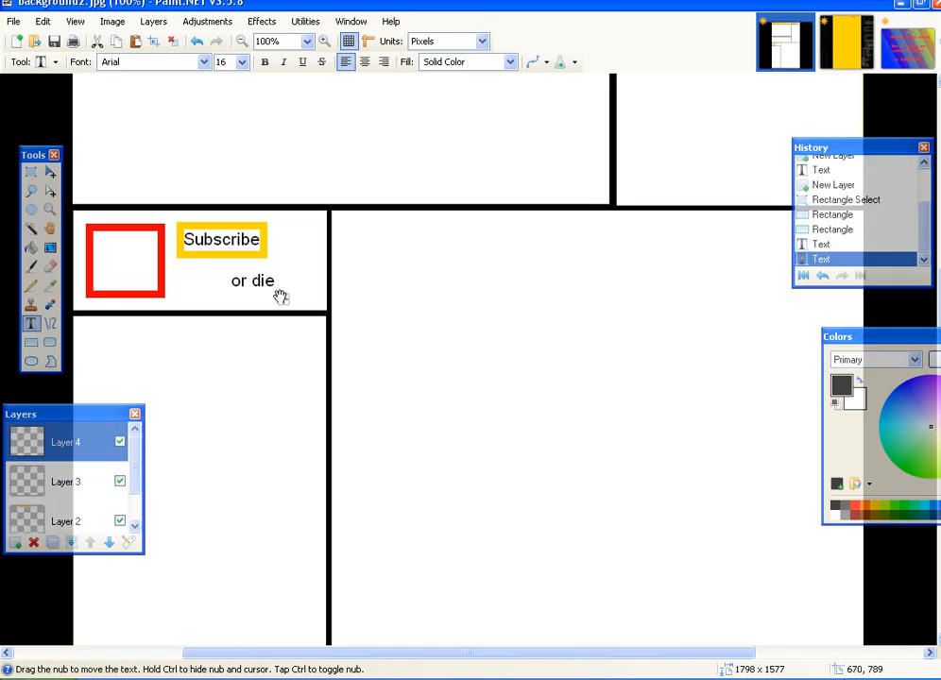
{"action": "left_click_drag", "start_coordinate": [281, 297], "coordinate": [333, 258]}
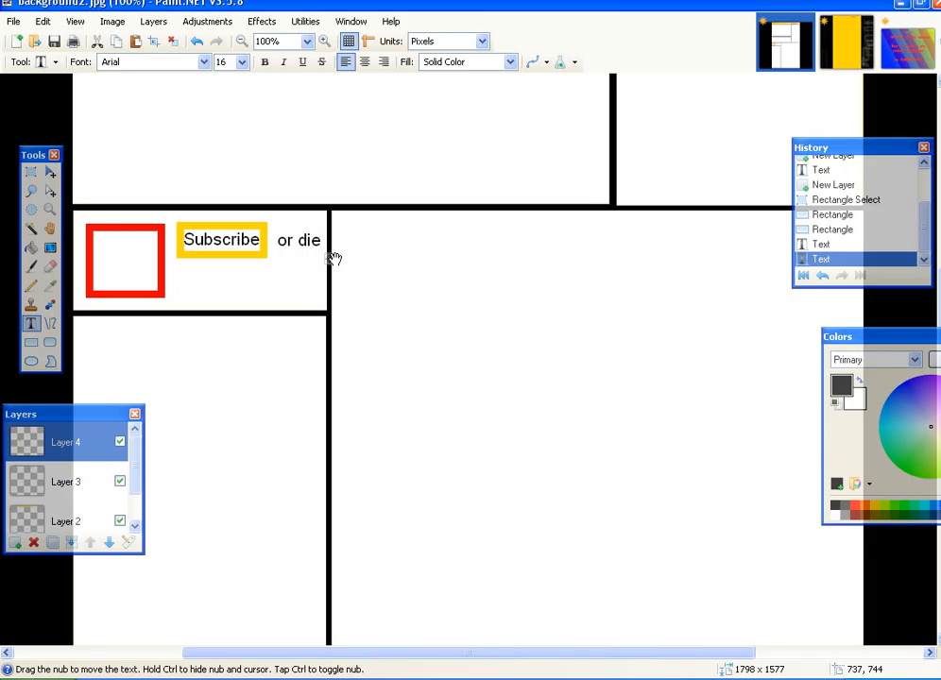
{"action": "key", "text": "BackSpace"}
{"action": "key", "text": "BackSpace"}
{"action": "key", "text": "BackSpace"}
{"action": "key", "text": "BackSpace"}
{"action": "key", "text": "BackSpace"}
{"action": "key", "text": "BackSpace"}
{"action": "type", "text": "for"}
{"action": "key", "text": "Return"}
{"action": "type", "text": "cookies"}
{"action": "left_click_drag", "start_coordinate": [345, 272], "coordinate": [270, 306]}
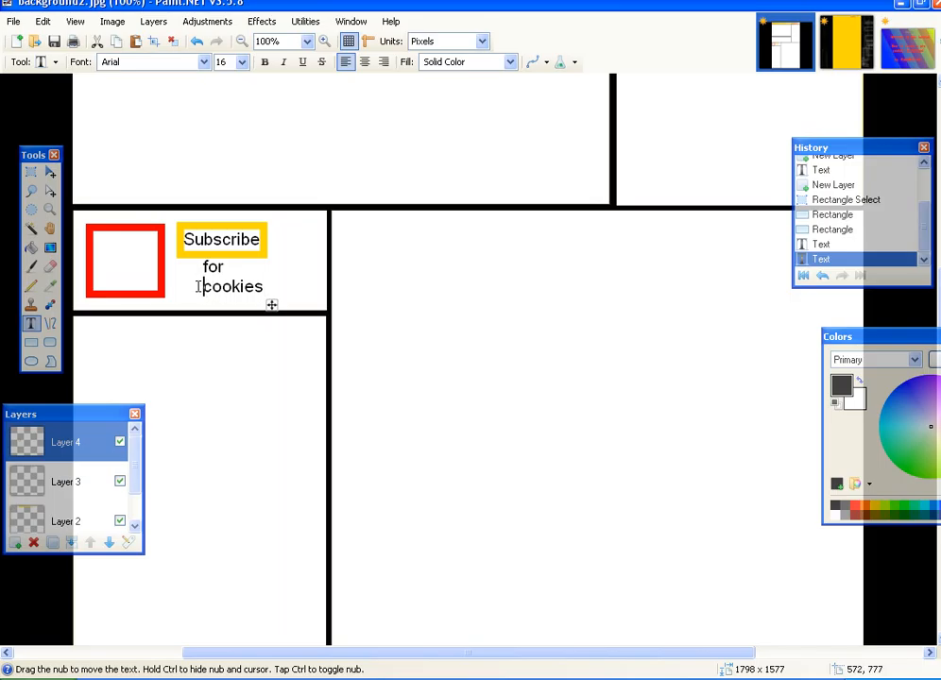
{"action": "key", "text": "BackSpace"}
{"action": "left_click_drag", "start_coordinate": [299, 289], "coordinate": [275, 293]}
{"action": "left_click", "coordinate": [309, 209]}
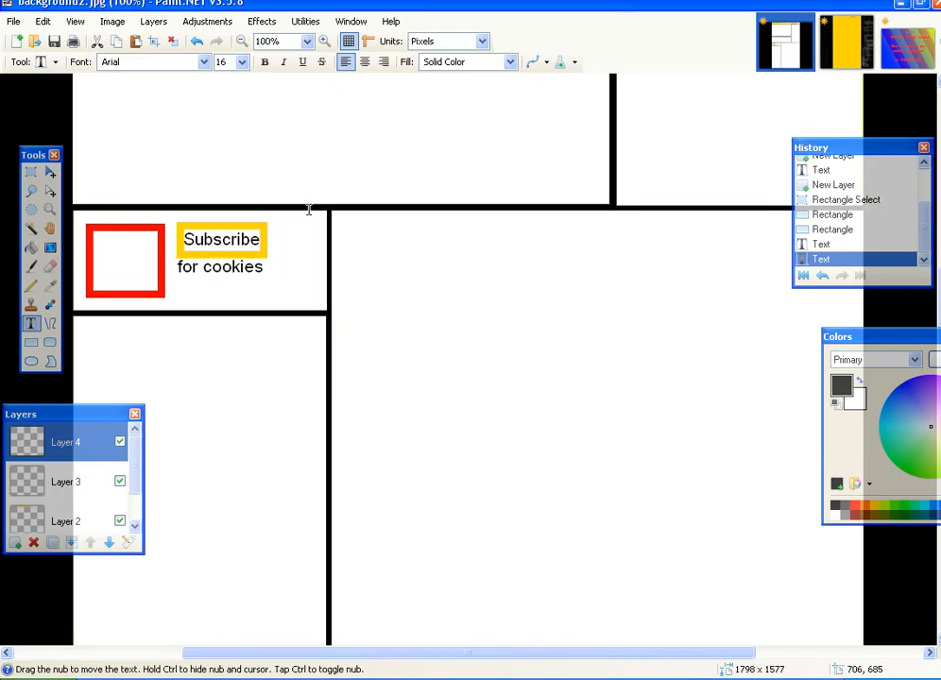
{"action": "key", "text": "ctrl+minus"}
{"action": "key", "text": "ctrl+minus"}
{"action": "key", "text": "ctrl+minus"}
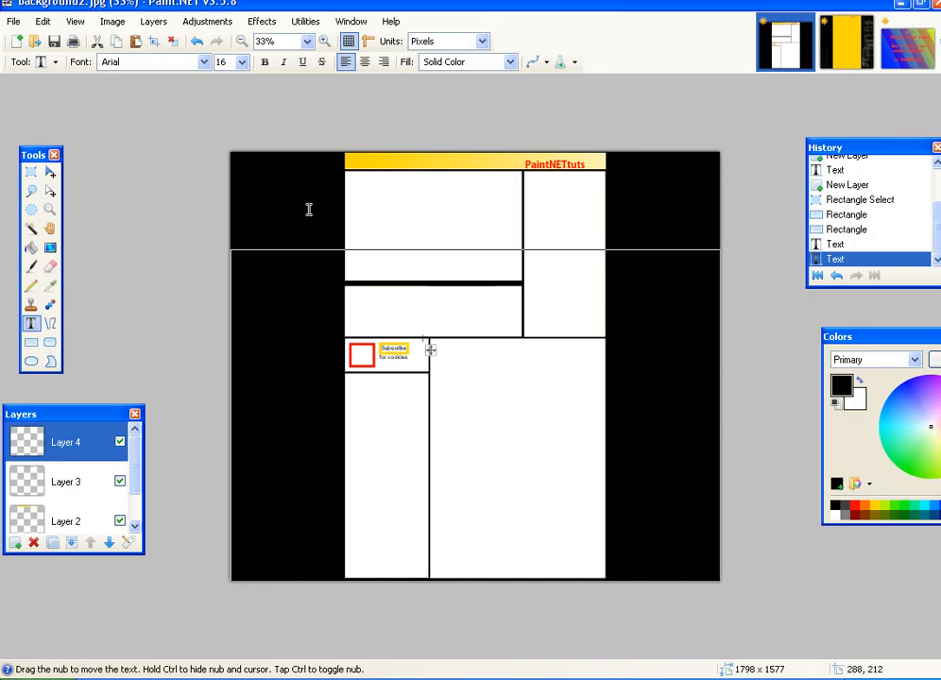
{"action": "key", "text": "ctrl+plus"}
{"action": "key", "text": "ctrl+minus"}
- Draw a golden yellow oval face inside the selected right-hand header panel
{"action": "key", "text": "ctrl+plus"}
{"action": "scroll", "coordinate": [314, 200], "scroll_direction": "up", "scroll_amount": 2}
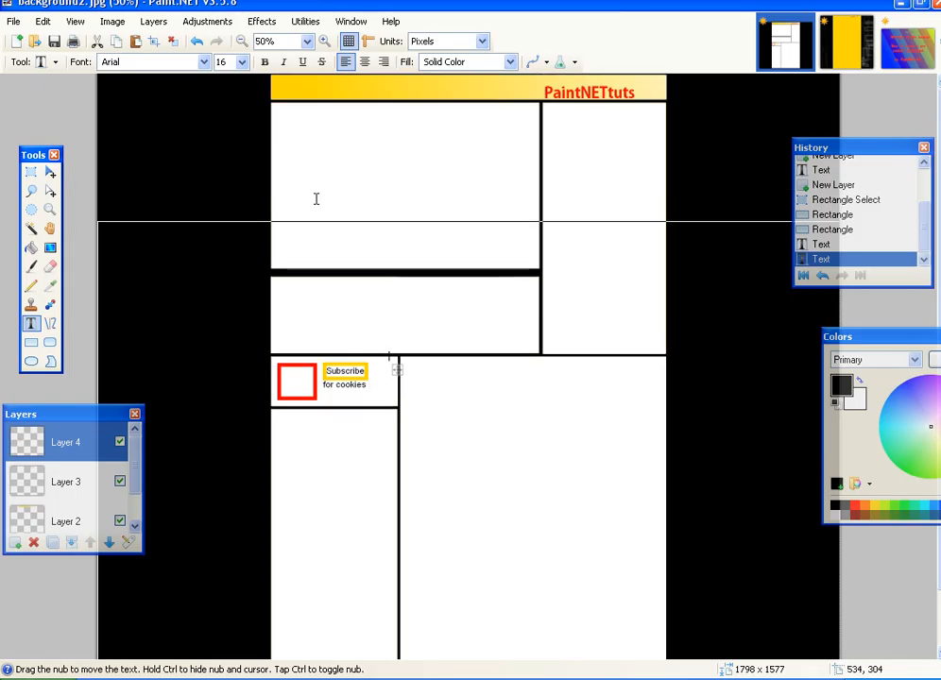
{"action": "left_click", "coordinate": [31, 171]}
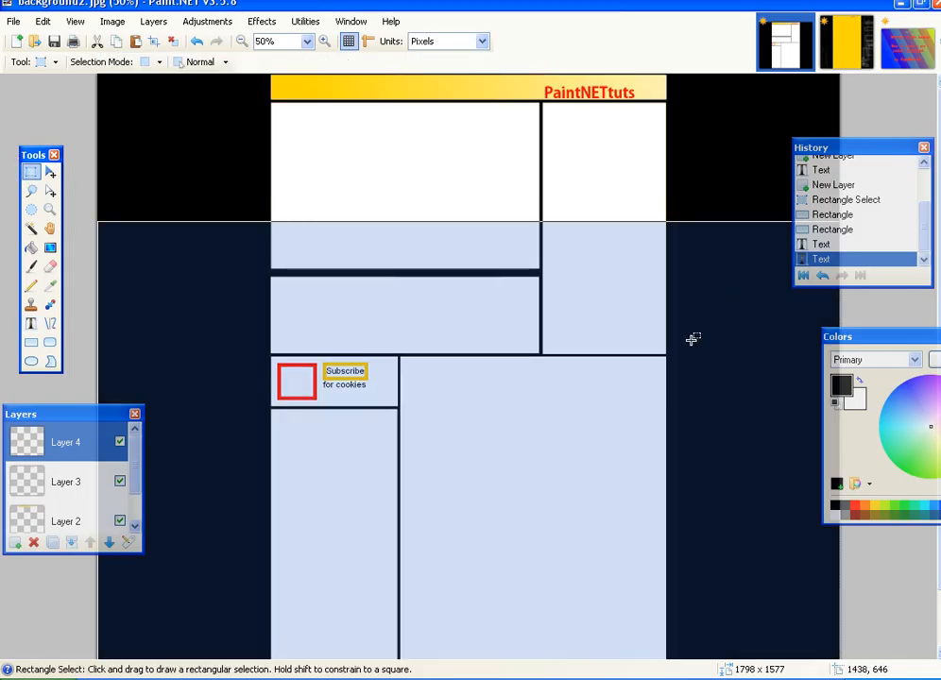
{"action": "left_click_drag", "start_coordinate": [687, 352], "coordinate": [490, 106]}
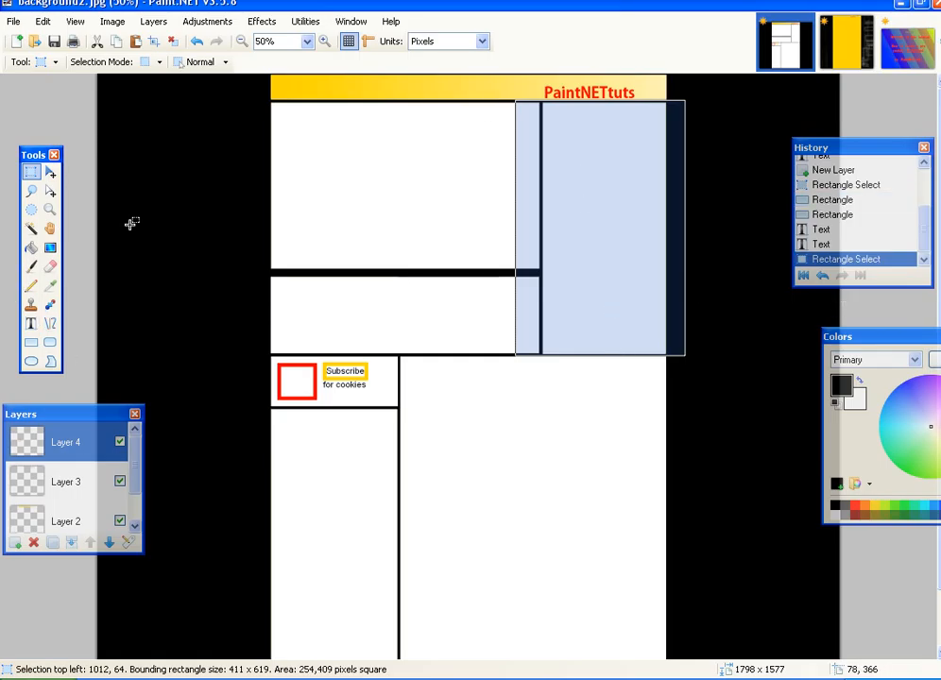
{"action": "left_click", "coordinate": [31, 342]}
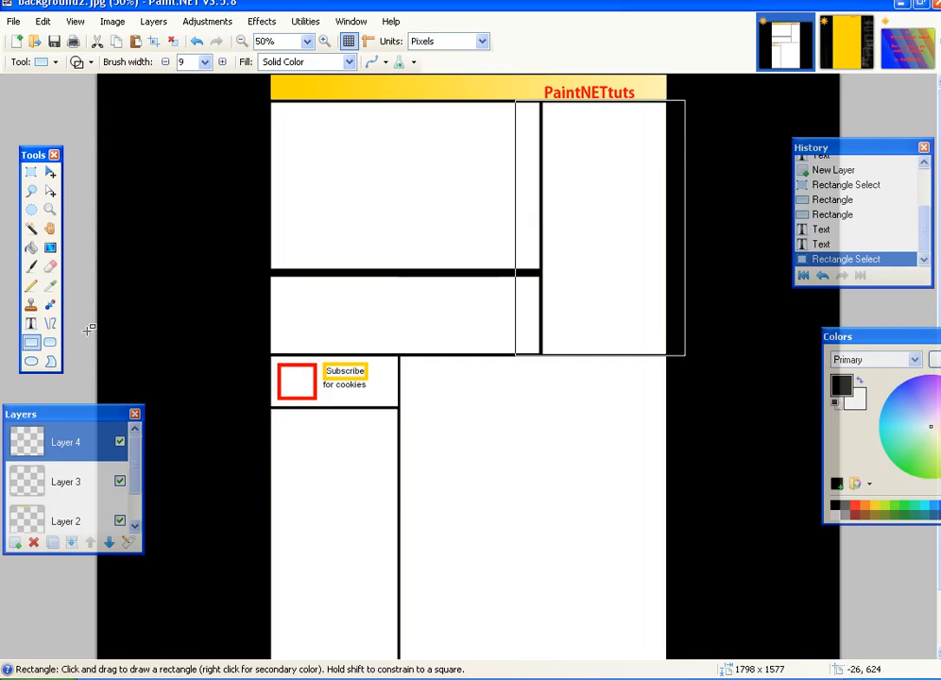
{"action": "left_click", "coordinate": [31, 361]}
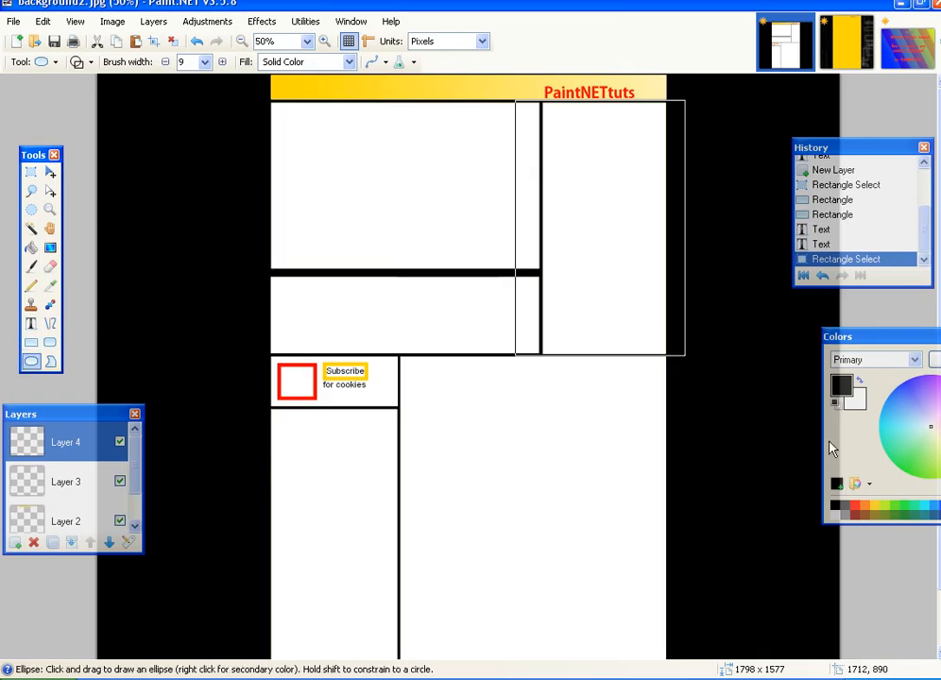
{"action": "left_click", "coordinate": [875, 507]}
{"action": "left_click_drag", "start_coordinate": [565, 218], "coordinate": [645, 333]}
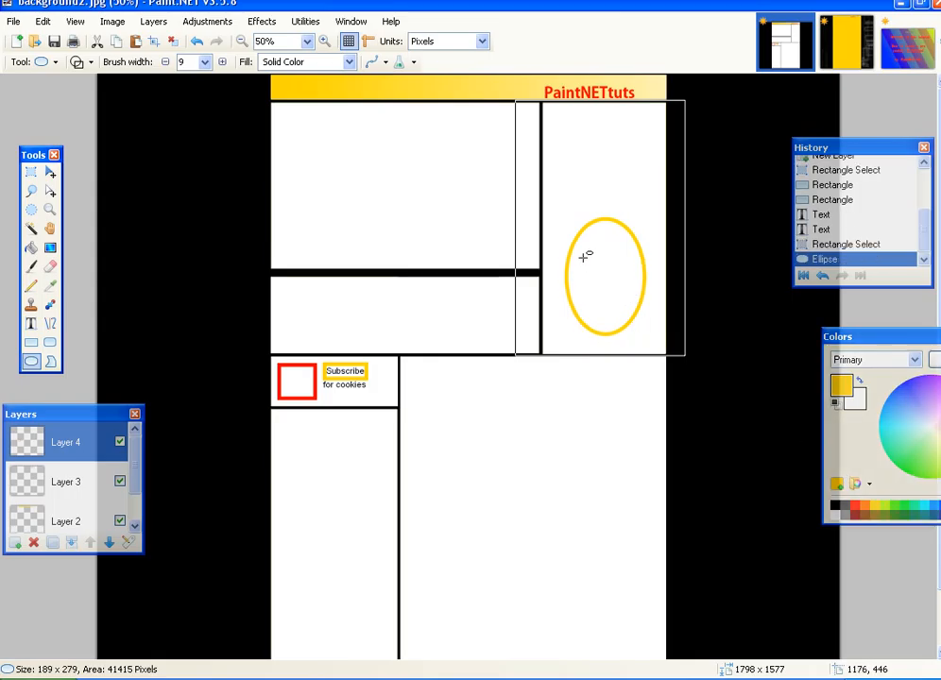
- Add black eyes, a smile line and a V-shaped nose to the face
{"action": "left_click", "coordinate": [837, 507]}
{"action": "mouse_move", "coordinate": [579, 243]}
{"action": "left_mouse_down"}
{"action": "mouse_move", "coordinate": [595, 264]}
{"action": "mouse_move", "coordinate": [632, 264]}
{"action": "left_mouse_up"}
{"action": "left_click", "coordinate": [50, 323]}
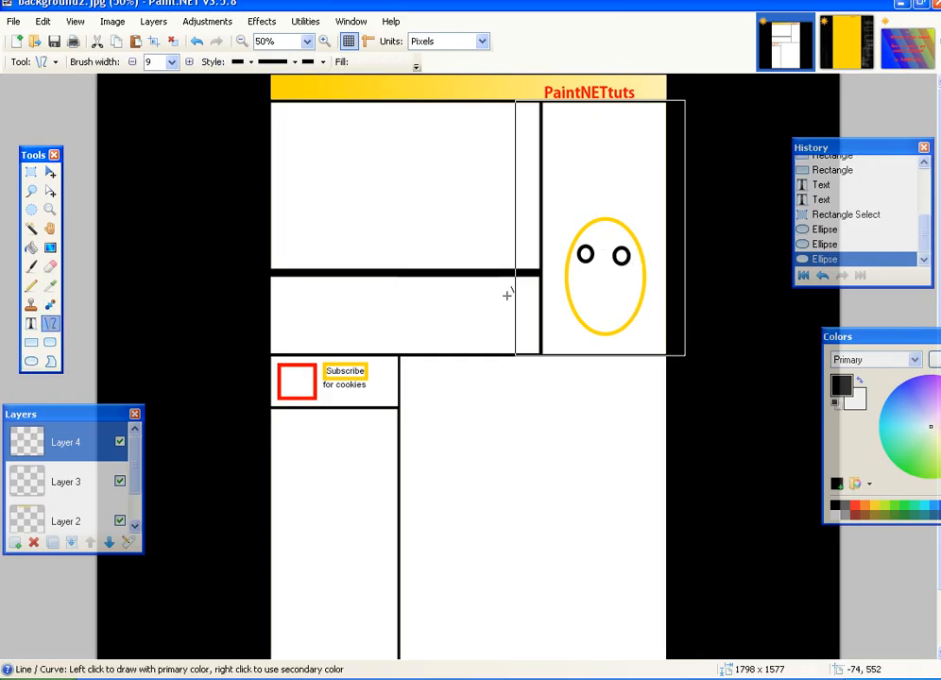
{"action": "mouse_move", "coordinate": [564, 295]}
{"action": "left_mouse_down"}
{"action": "mouse_move", "coordinate": [644, 295]}
{"action": "mouse_move", "coordinate": [593, 310]}
{"action": "mouse_move", "coordinate": [615, 303]}
{"action": "mouse_move", "coordinate": [612, 315]}
{"action": "left_mouse_up"}
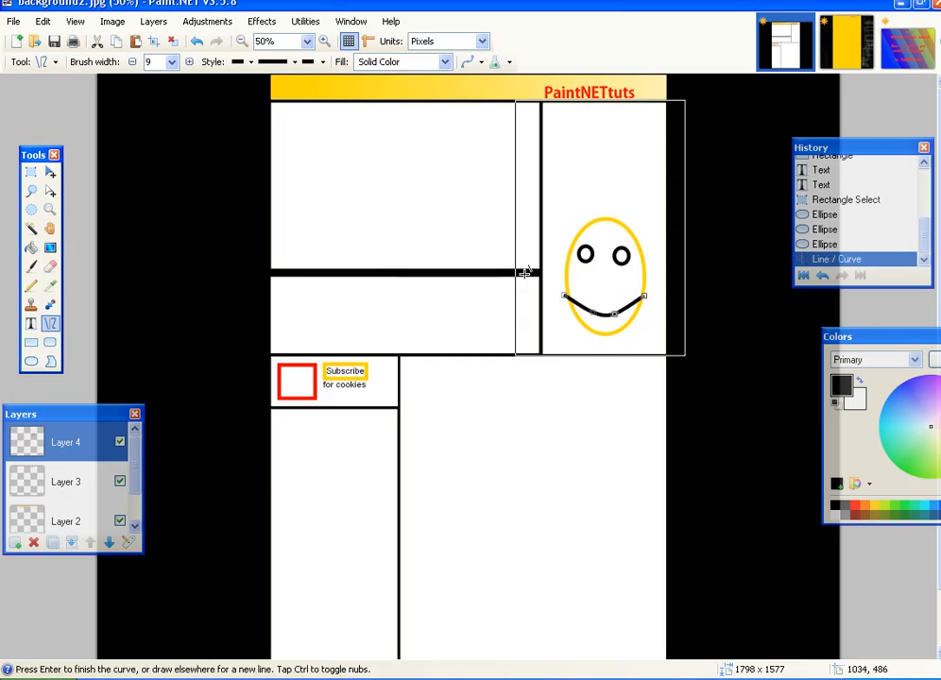
{"action": "left_click_drag", "start_coordinate": [597, 271], "coordinate": [602, 286]}
{"action": "left_click", "coordinate": [50, 175]}
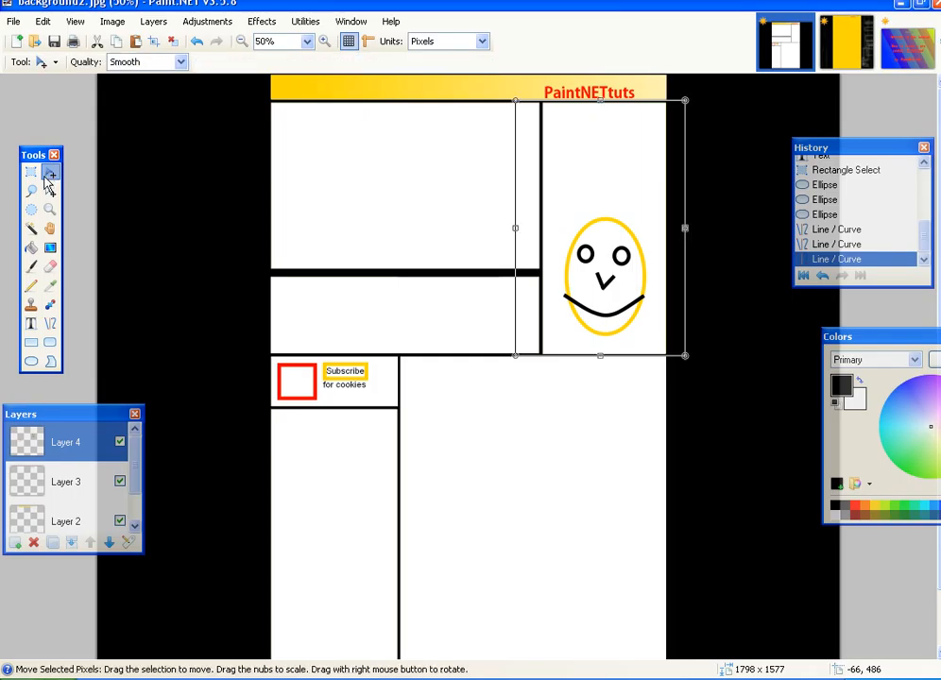
{"action": "key", "text": "ctrl+minus"}
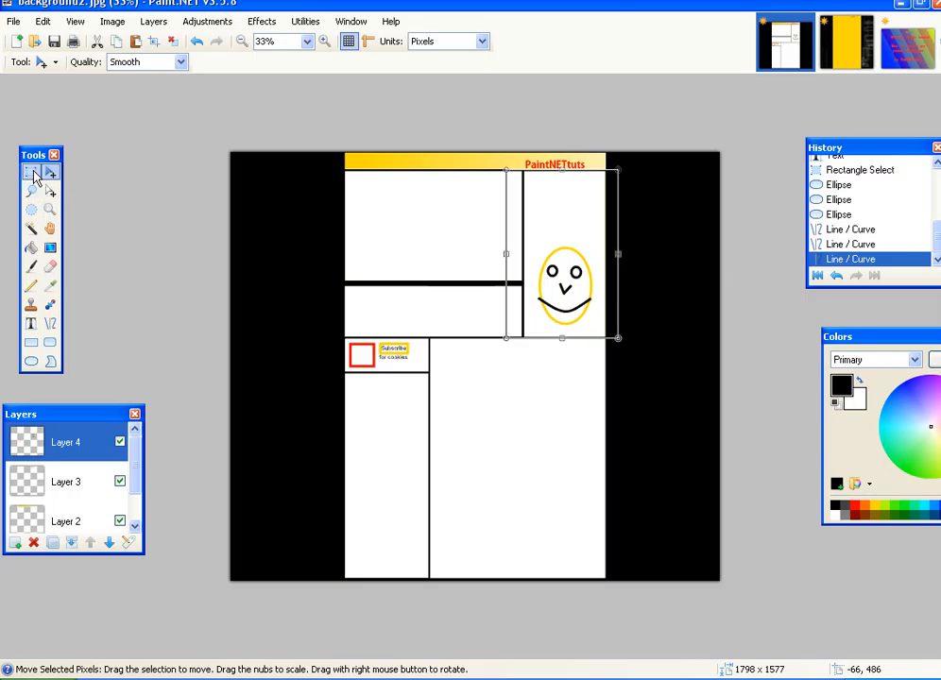
- Stack several small black rectangles into a brick-like pile in the middle-left panel
{"action": "left_click", "coordinate": [30, 172]}
{"action": "left_click_drag", "start_coordinate": [343, 283], "coordinate": [525, 339]}
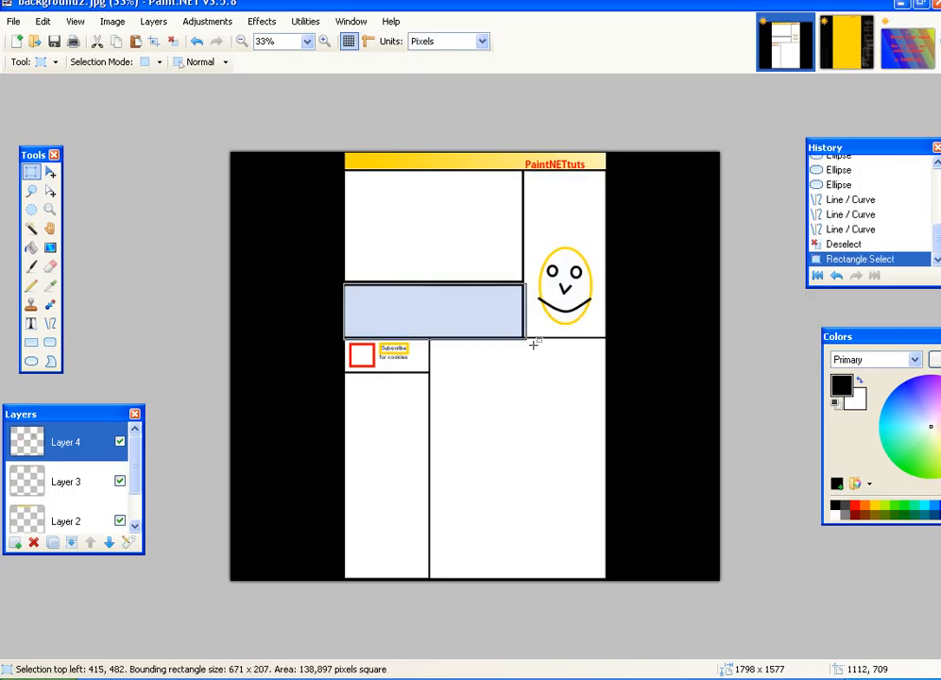
{"action": "key", "text": "ctrl+plus"}
{"action": "key", "text": "ctrl+plus"}
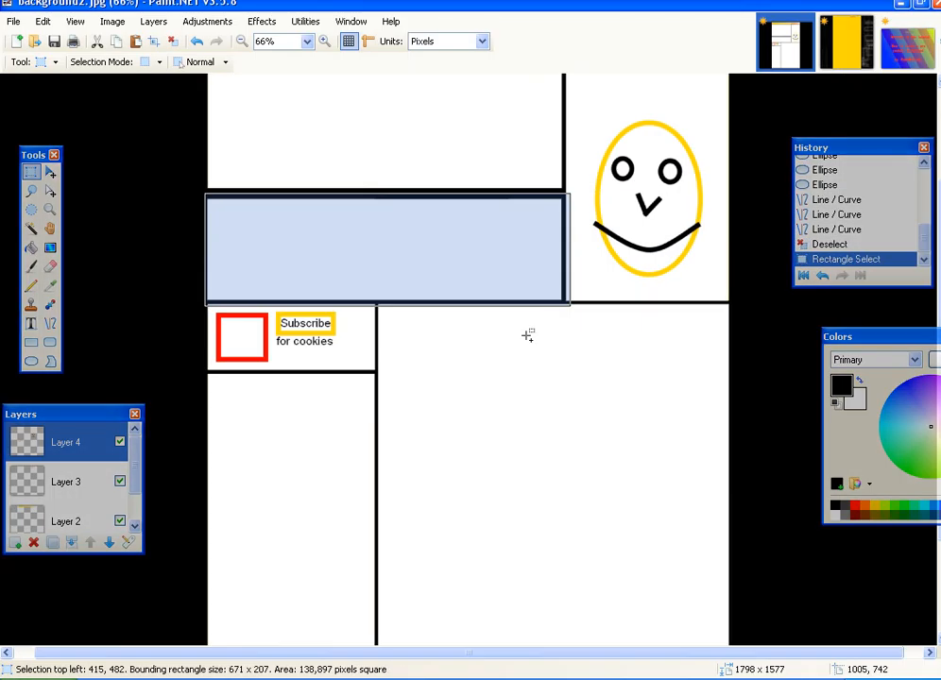
{"action": "left_click", "coordinate": [31, 342]}
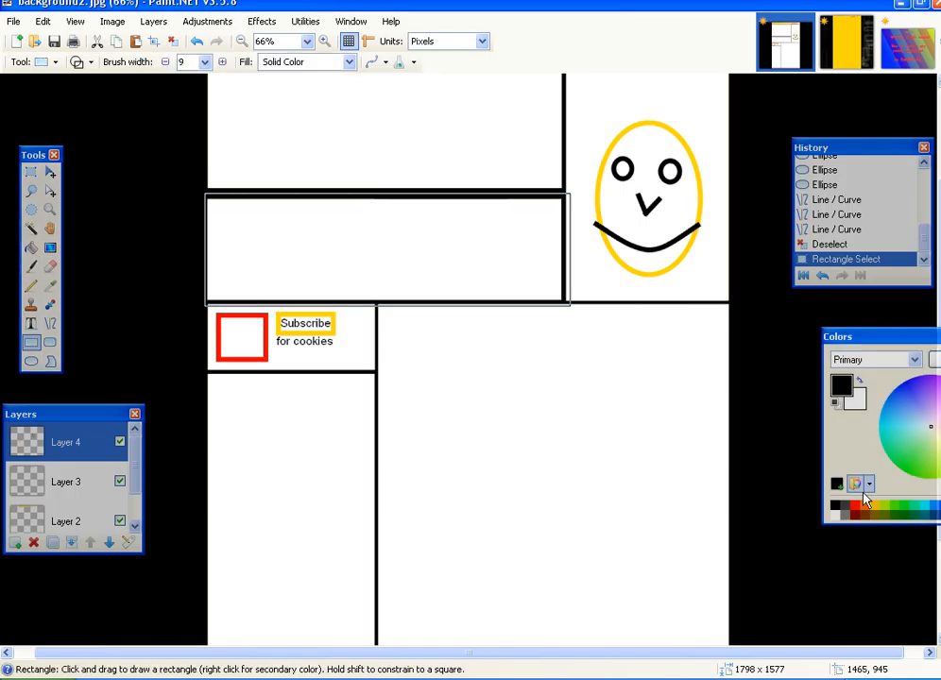
{"action": "left_click_drag", "start_coordinate": [480, 273], "coordinate": [546, 287]}
{"action": "left_click_drag", "start_coordinate": [547, 281], "coordinate": [500, 271]}
{"action": "left_click_drag", "start_coordinate": [482, 265], "coordinate": [514, 257]}
{"action": "left_click_drag", "start_coordinate": [524, 256], "coordinate": [489, 267]}
{"action": "left_click_drag", "start_coordinate": [496, 269], "coordinate": [523, 281]}
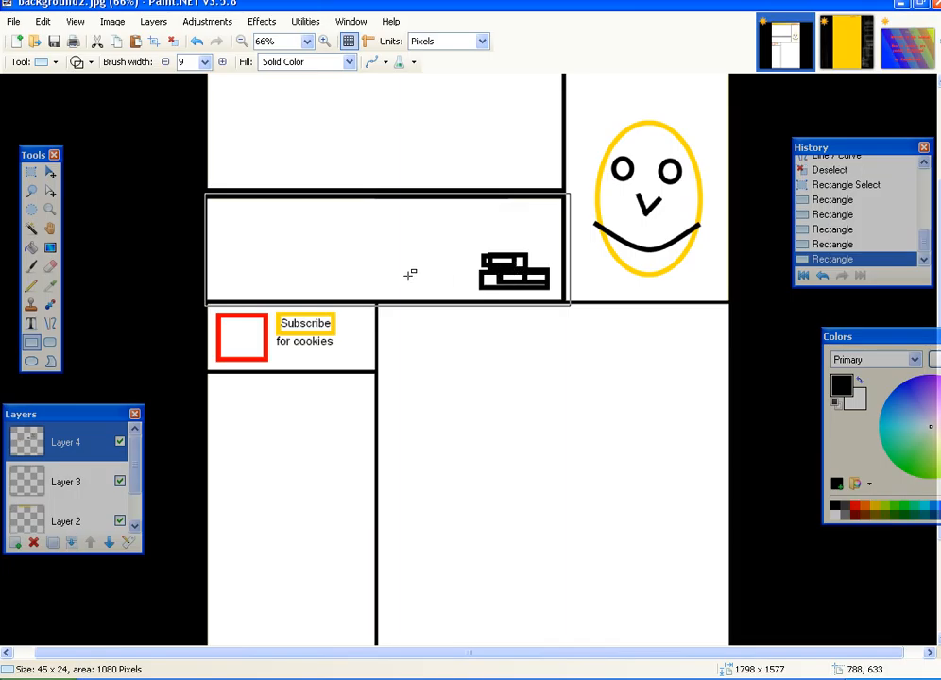
- Draw a tall rectangle outline and a small square in the lower panels
{"action": "scroll", "coordinate": [361, 298], "scroll_direction": "down", "scroll_amount": 3}
{"action": "left_click_drag", "start_coordinate": [410, 341], "coordinate": [615, 574]}
{"action": "left_click", "coordinate": [31, 171]}
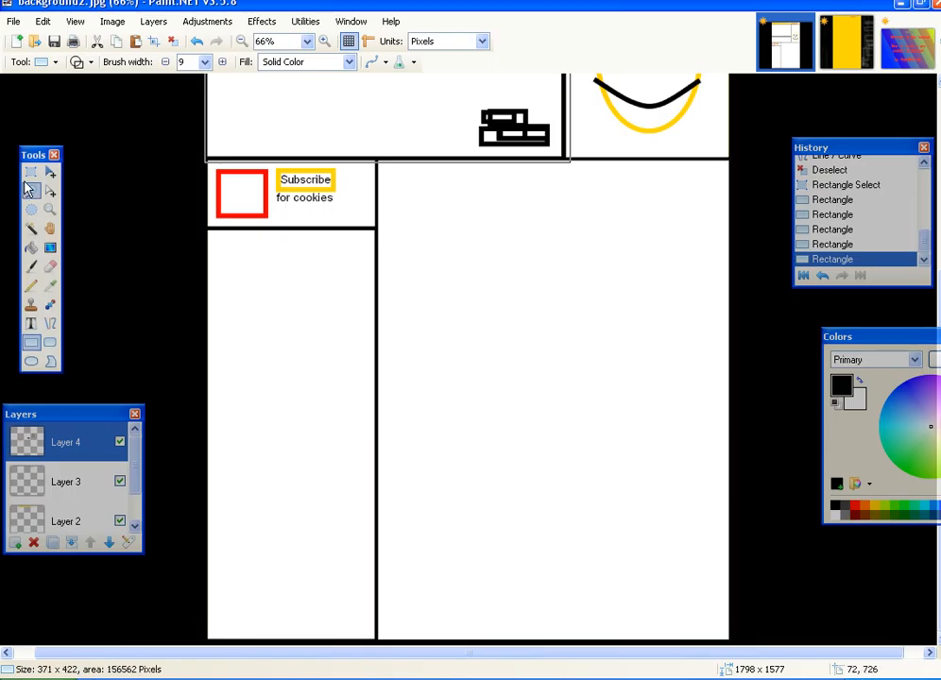
{"action": "left_click_drag", "start_coordinate": [129, 148], "coordinate": [815, 657]}
{"action": "left_click", "coordinate": [31, 342]}
{"action": "left_click_drag", "start_coordinate": [481, 400], "coordinate": [539, 480]}
{"action": "left_click_drag", "start_coordinate": [587, 576], "coordinate": [631, 631]}
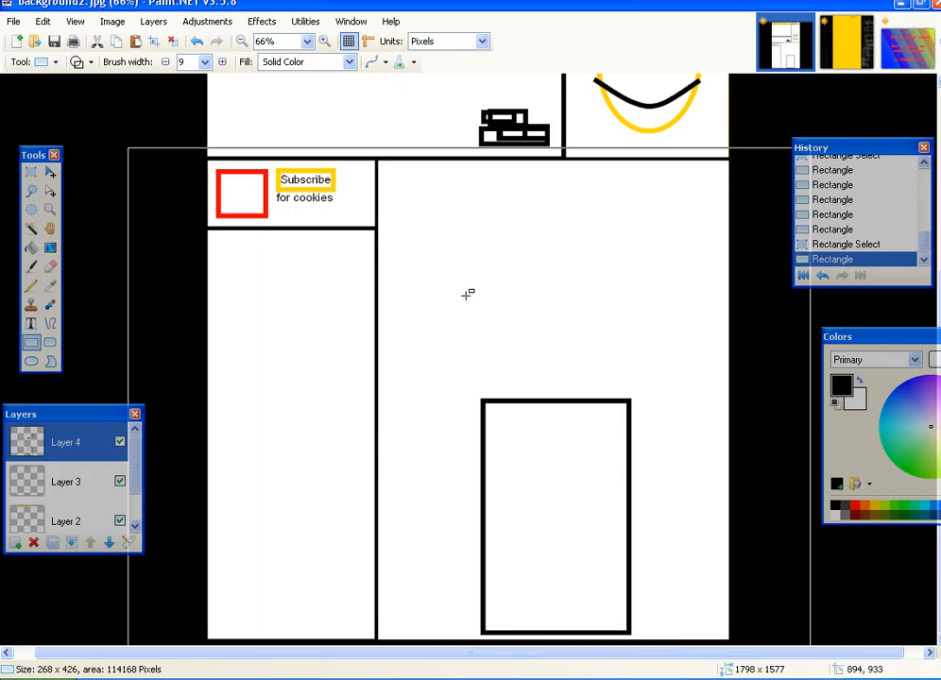
{"action": "left_click_drag", "start_coordinate": [256, 436], "coordinate": [346, 521]}
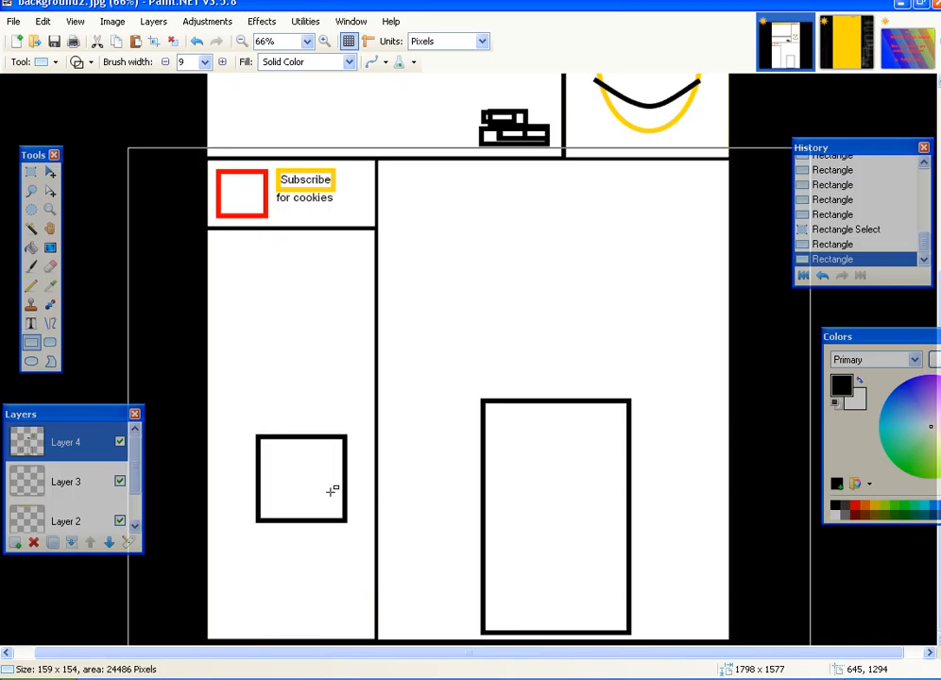
{"action": "key", "text": "ctrl+minus"}
{"action": "key", "text": "ctrl+minus"}
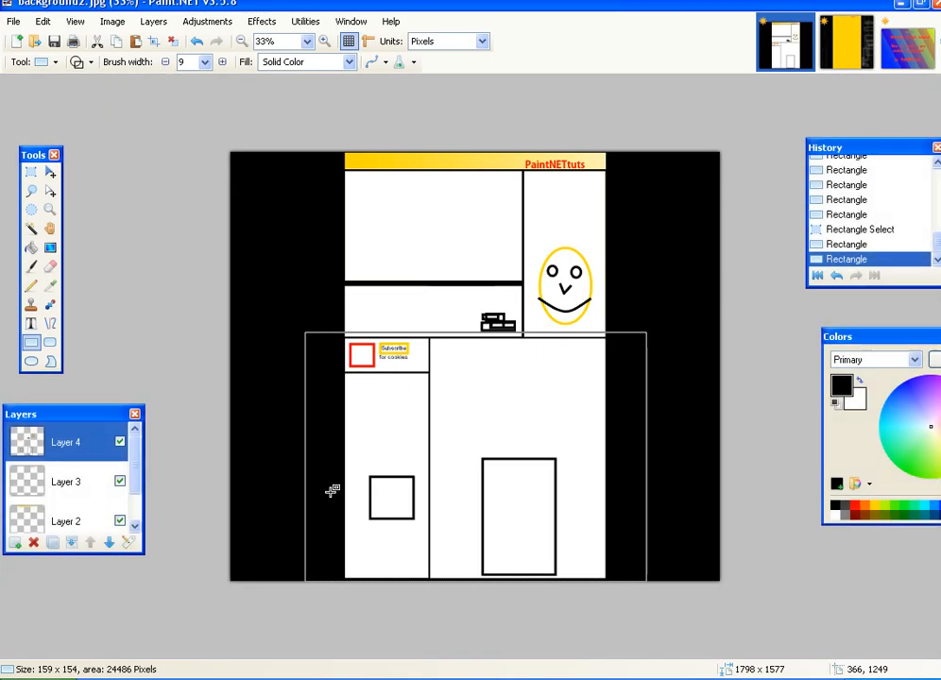
- Paint-bucket the white panels on the Background layer dark grey
{"action": "key", "text": "s"}
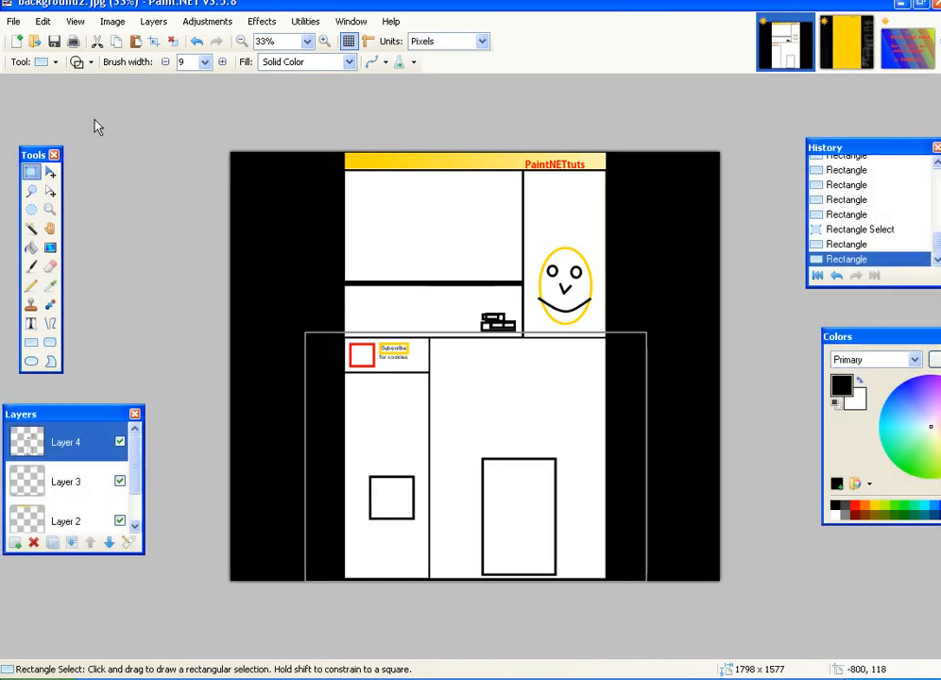
{"action": "key", "text": "ctrl+a"}
{"action": "left_click", "coordinate": [135, 526]}
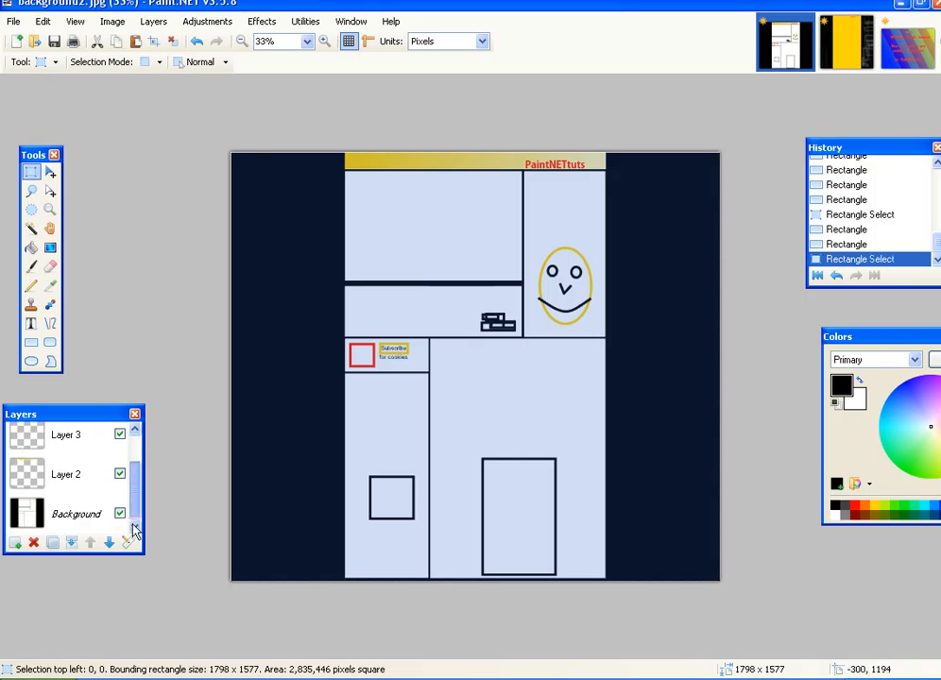
{"action": "left_click", "coordinate": [68, 520]}
{"action": "left_click", "coordinate": [31, 248]}
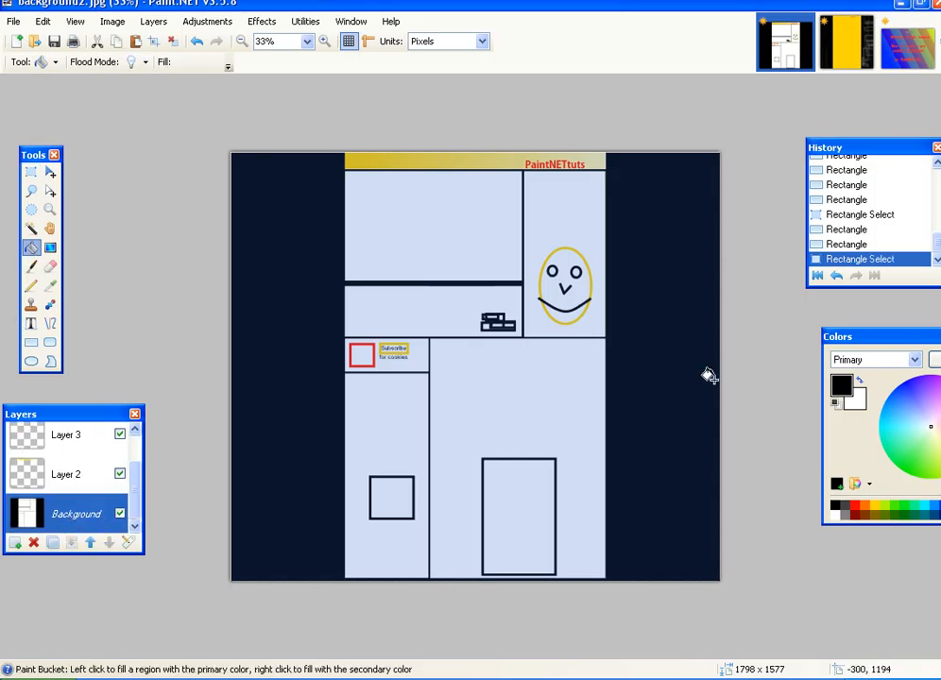
{"action": "left_click", "coordinate": [873, 507]}
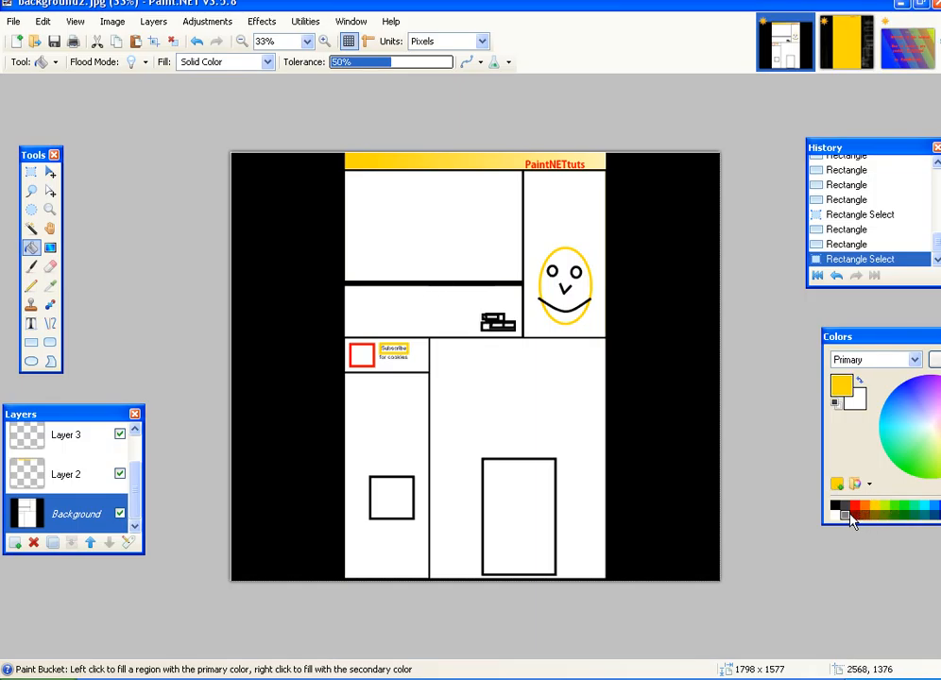
{"action": "left_click", "coordinate": [849, 516]}
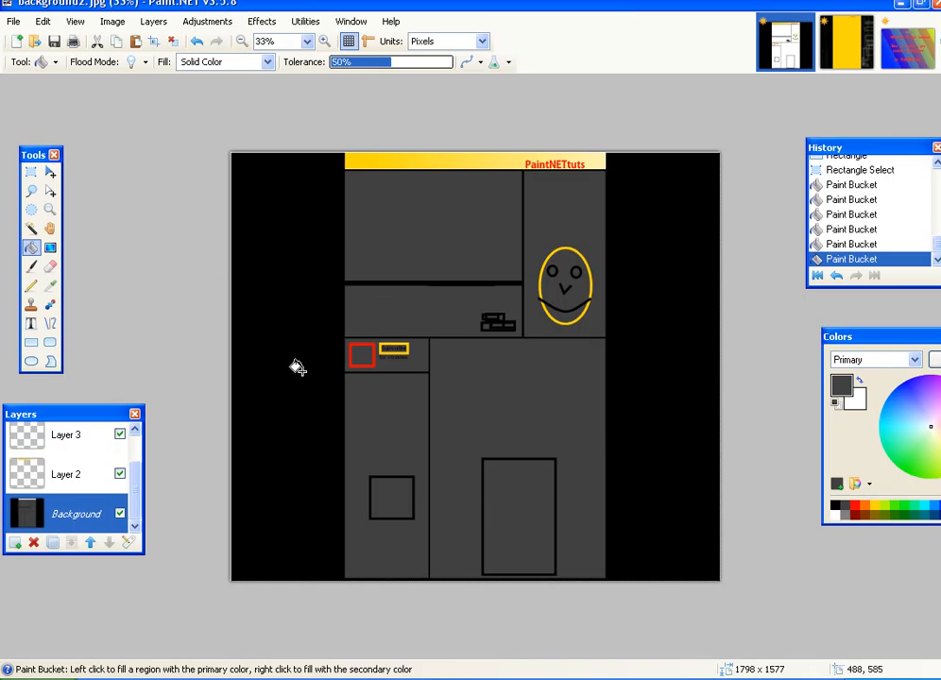
{"action": "left_click", "coordinate": [31, 342]}
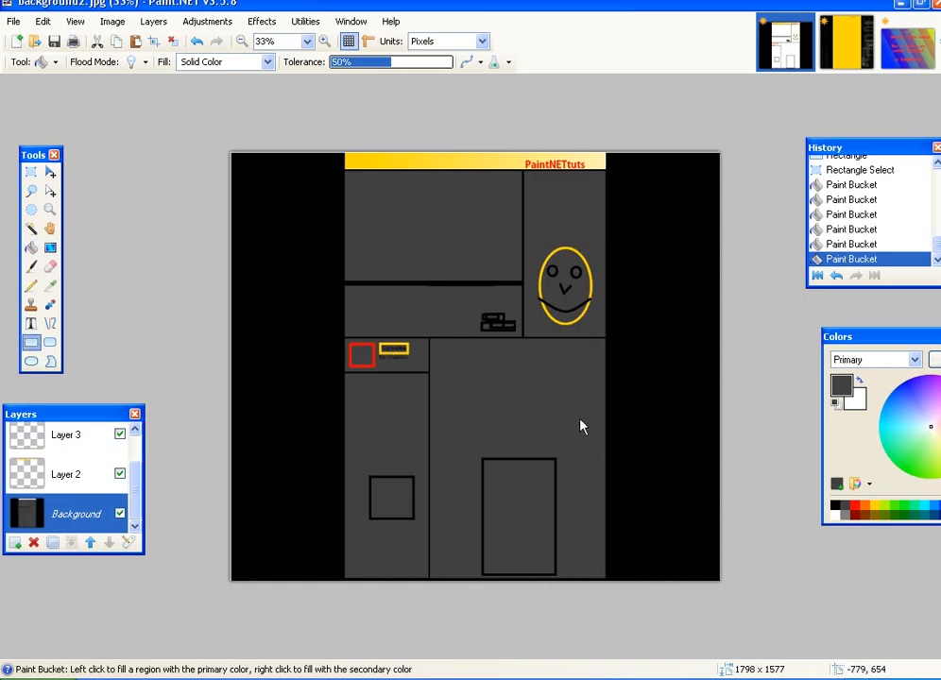
{"action": "left_click", "coordinate": [28, 174]}
- On a new layer, draw thin rectangle outlines down the selected left black strip
{"action": "left_click_drag", "start_coordinate": [288, 151], "coordinate": [343, 679]}
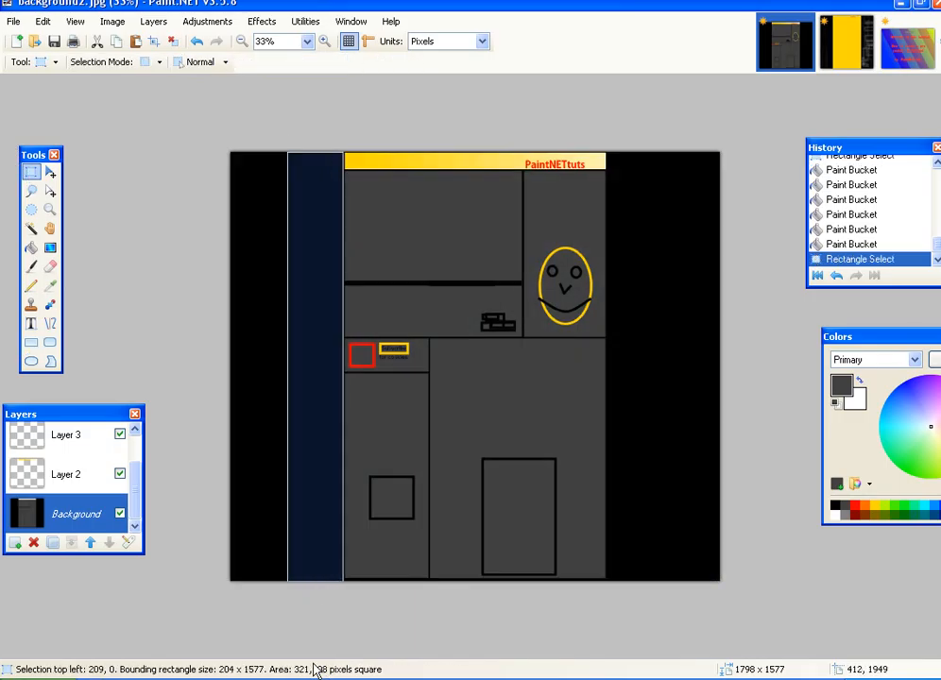
{"action": "left_click", "coordinate": [21, 544]}
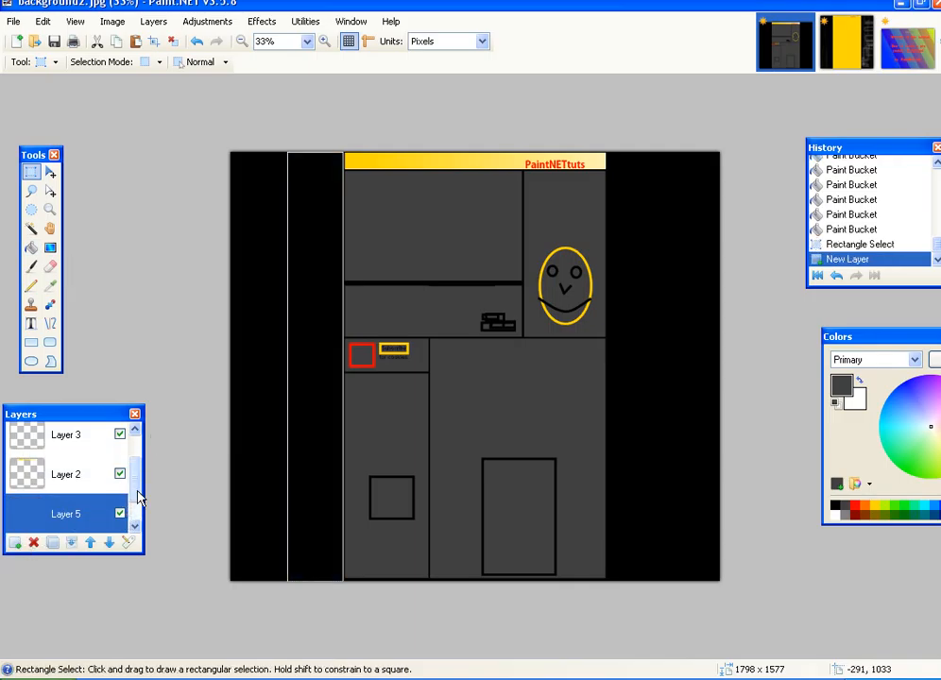
{"action": "scroll", "coordinate": [135, 499], "scroll_direction": "down", "scroll_amount": 2}
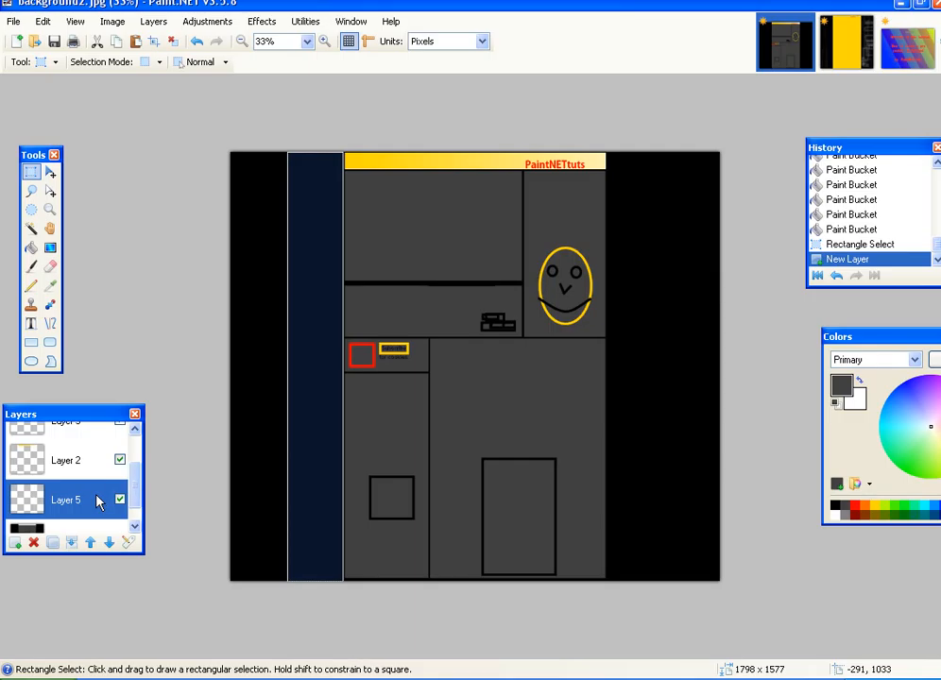
{"action": "left_click", "coordinate": [31, 342]}
{"action": "left_click_drag", "start_coordinate": [307, 176], "coordinate": [321, 400]}
{"action": "left_click_drag", "start_coordinate": [311, 392], "coordinate": [323, 491]}
{"action": "left_click_drag", "start_coordinate": [310, 475], "coordinate": [322, 505]}
{"action": "mouse_move", "coordinate": [297, 480]}
{"action": "left_mouse_down"}
{"action": "mouse_move", "coordinate": [324, 491]}
{"action": "mouse_move", "coordinate": [314, 546]}
{"action": "left_mouse_up"}
{"action": "left_click_drag", "start_coordinate": [301, 564], "coordinate": [353, 583]}
- Apply Distort > Dents with scale 200 and higher refraction to the strip
{"action": "left_click", "coordinate": [262, 20]}
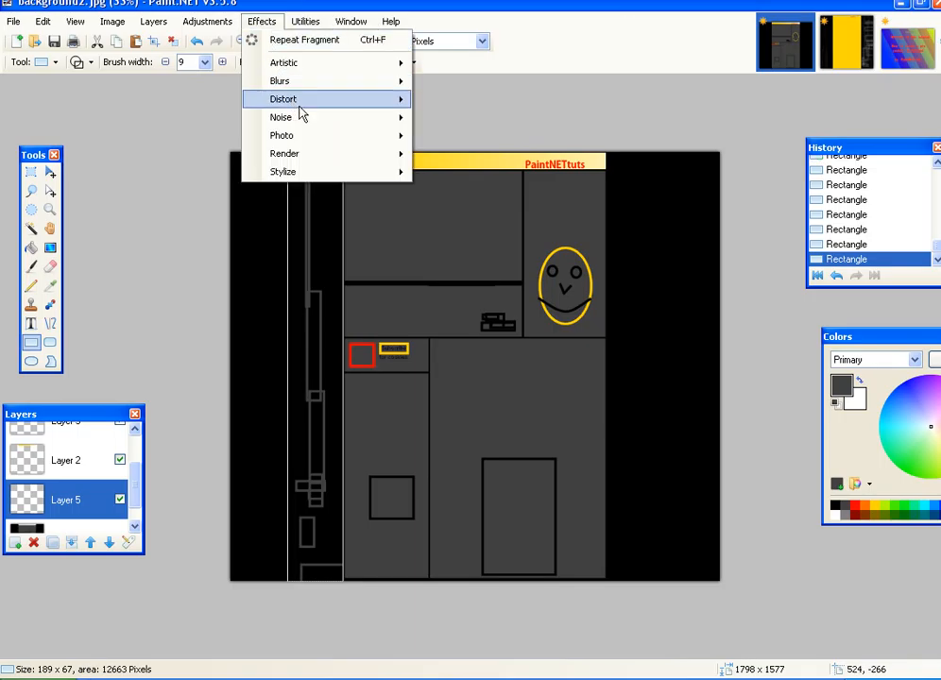
{"action": "left_click", "coordinate": [463, 137]}
{"action": "left_click_drag", "start_coordinate": [425, 248], "coordinate": [543, 271]}
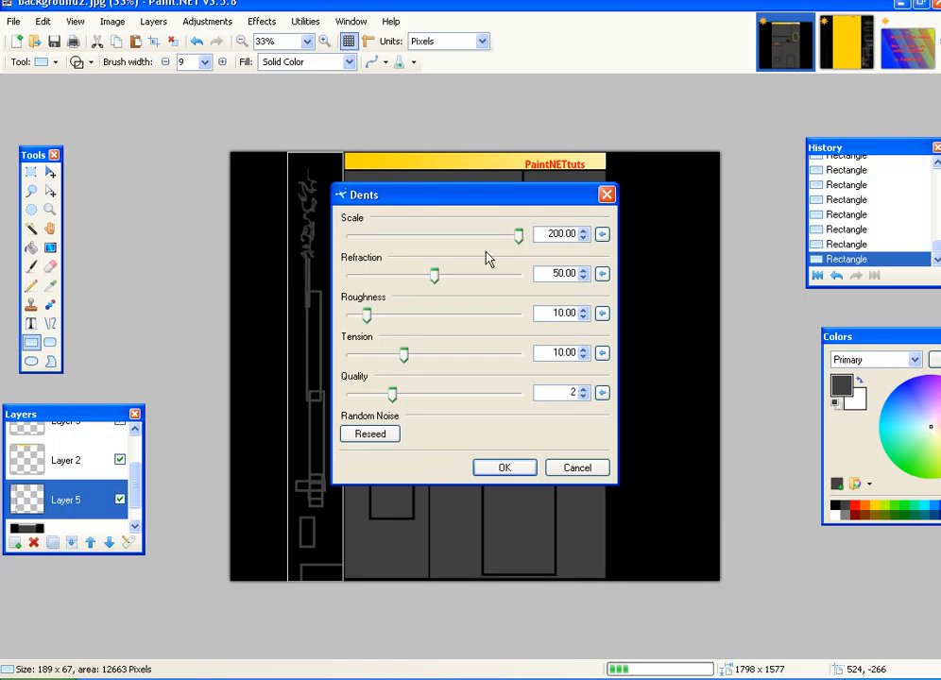
{"action": "left_click_drag", "start_coordinate": [448, 273], "coordinate": [491, 275]}
{"action": "left_click", "coordinate": [502, 471]}
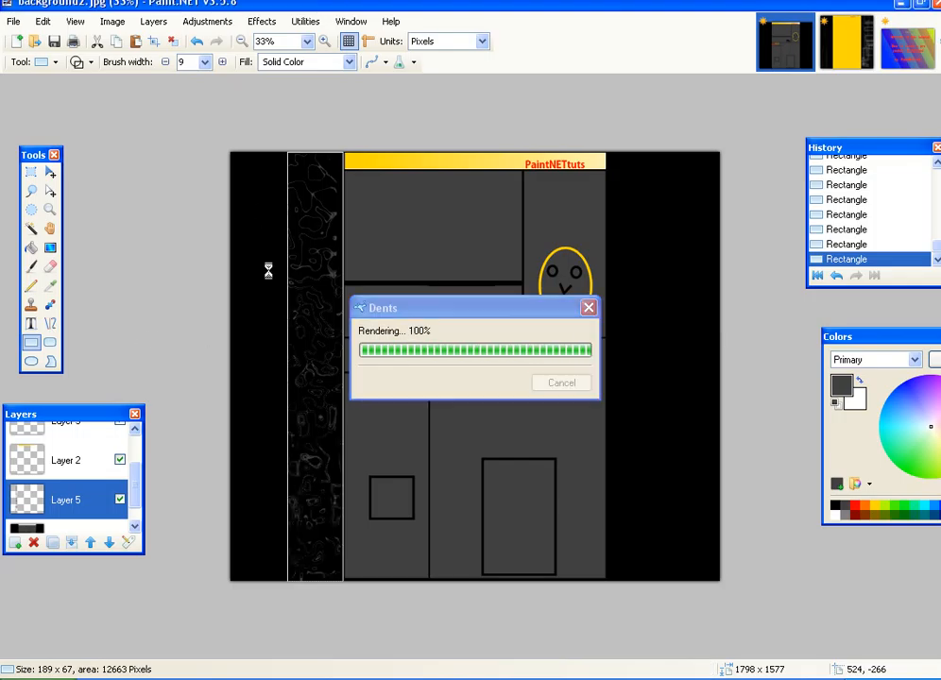
- Select the full-height right strip and choose red as the drawing colour
{"action": "left_click", "coordinate": [30, 172]}
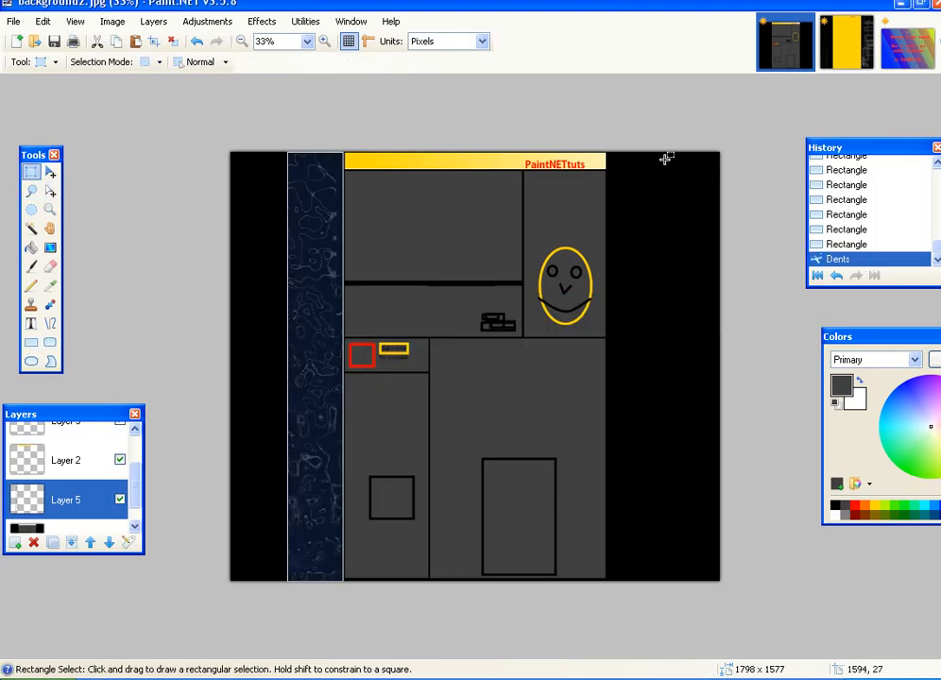
{"action": "left_click_drag", "start_coordinate": [648, 145], "coordinate": [620, 635]}
{"action": "left_click_drag", "start_coordinate": [664, 144], "coordinate": [606, 612]}
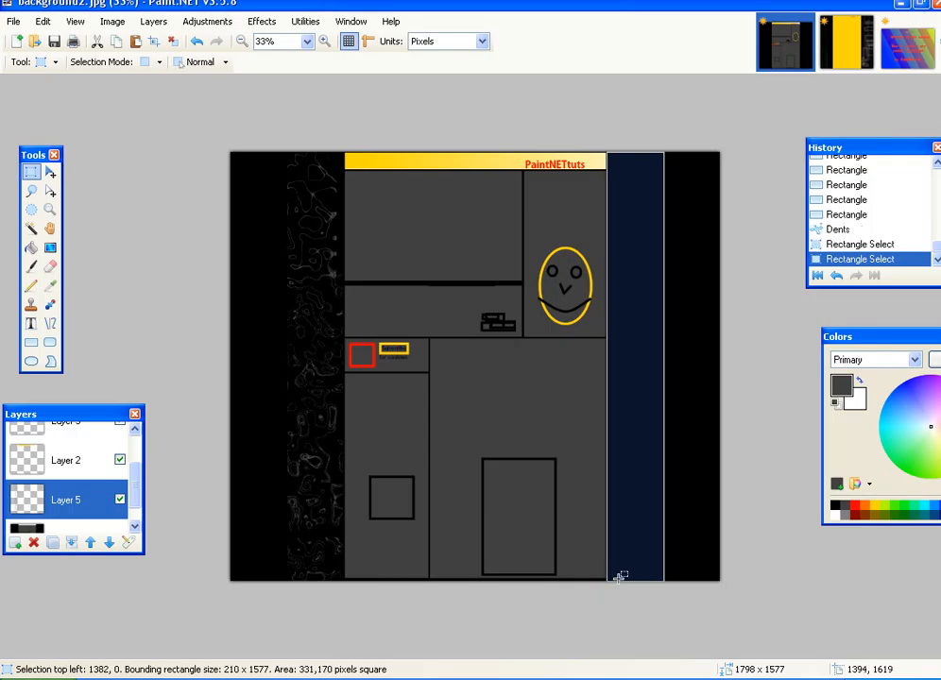
{"action": "left_click", "coordinate": [33, 345]}
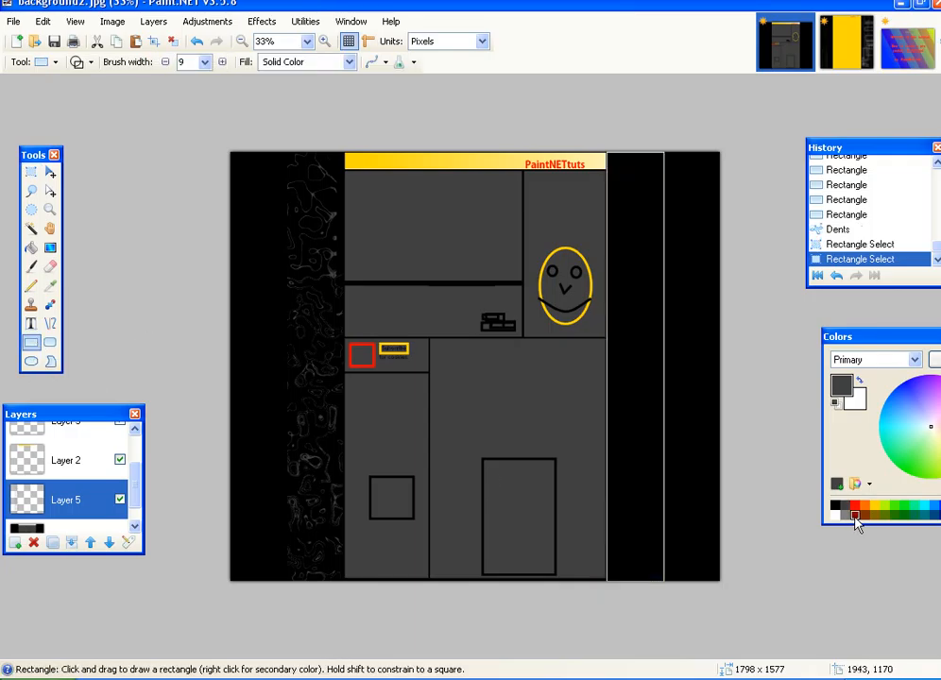
{"action": "left_click", "coordinate": [855, 510]}
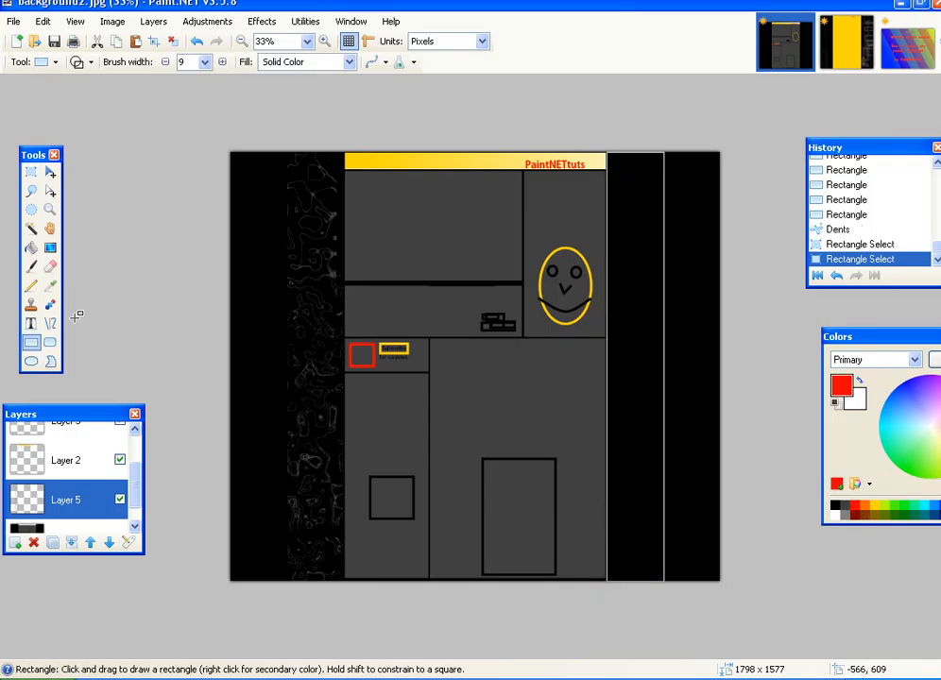
- Paint red zigzags down the right strip with the Paintbrush
{"action": "left_click", "coordinate": [31, 266]}
{"action": "left_click_drag", "start_coordinate": [664, 187], "coordinate": [659, 241]}
{"action": "mouse_move", "coordinate": [552, 265]}
{"action": "left_mouse_down"}
{"action": "mouse_move", "coordinate": [701, 527]}
{"action": "mouse_move", "coordinate": [784, 605]}
{"action": "mouse_move", "coordinate": [553, 454]}
{"action": "mouse_move", "coordinate": [723, 652]}
{"action": "left_mouse_up"}
- Apply a Twist effect with amount 59.49 and size 1.32 to the red strokes
{"action": "left_click", "coordinate": [262, 21]}
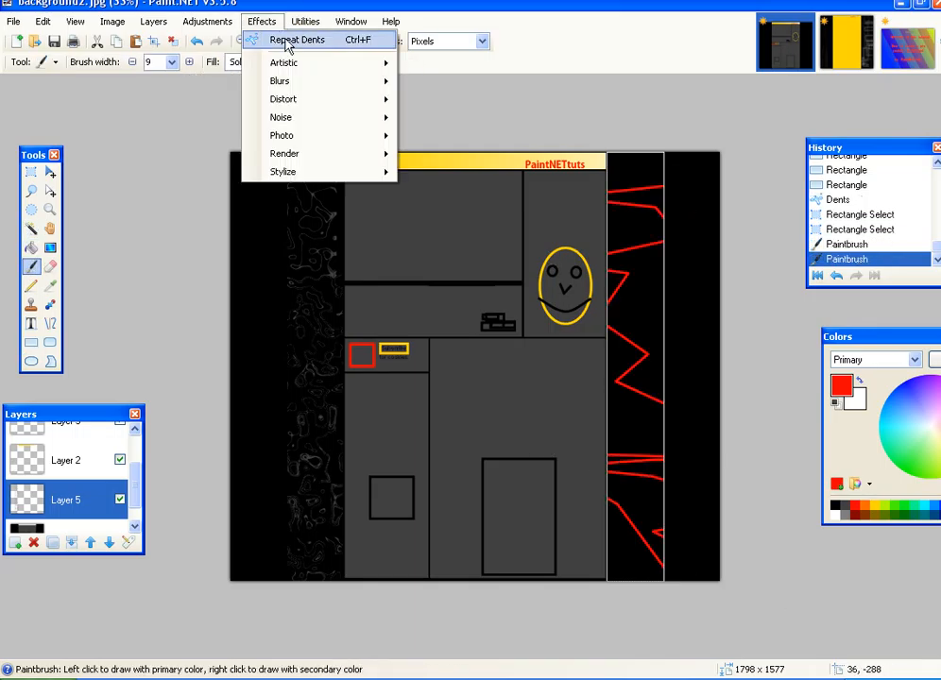
{"action": "mouse_move", "coordinate": [302, 100]}
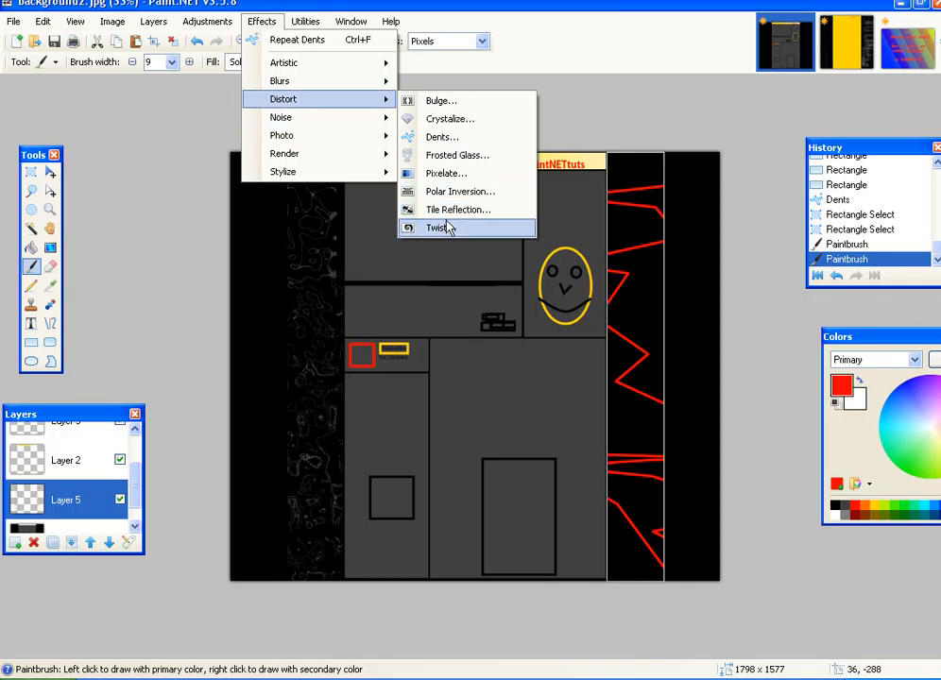
{"action": "left_click", "coordinate": [444, 228]}
{"action": "left_click_drag", "start_coordinate": [561, 210], "coordinate": [427, 175]}
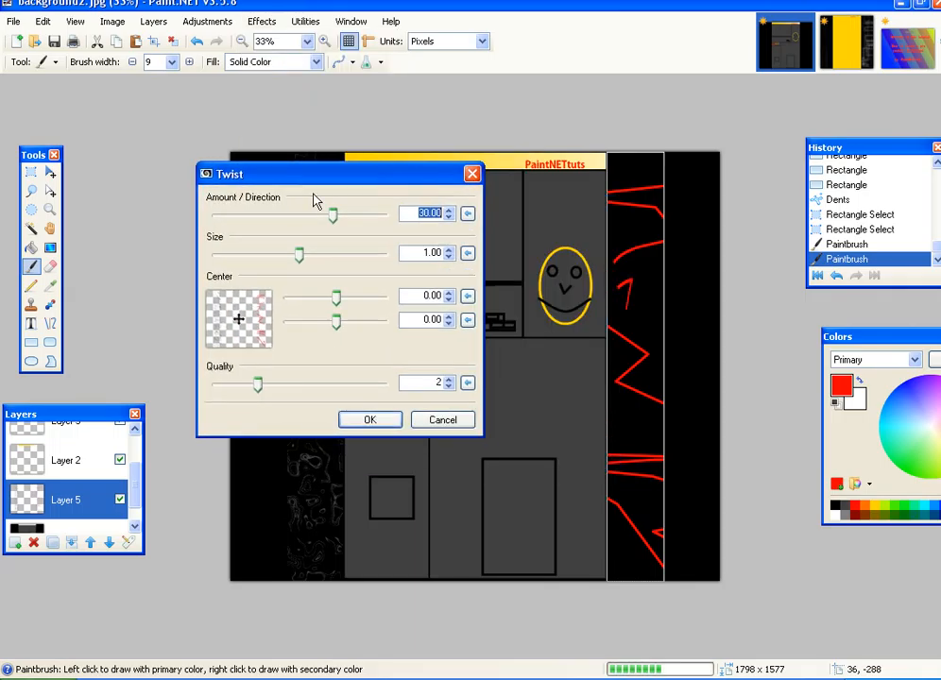
{"action": "left_click", "coordinate": [348, 216]}
{"action": "left_click", "coordinate": [342, 255]}
{"action": "left_click_drag", "start_coordinate": [341, 255], "coordinate": [326, 255]}
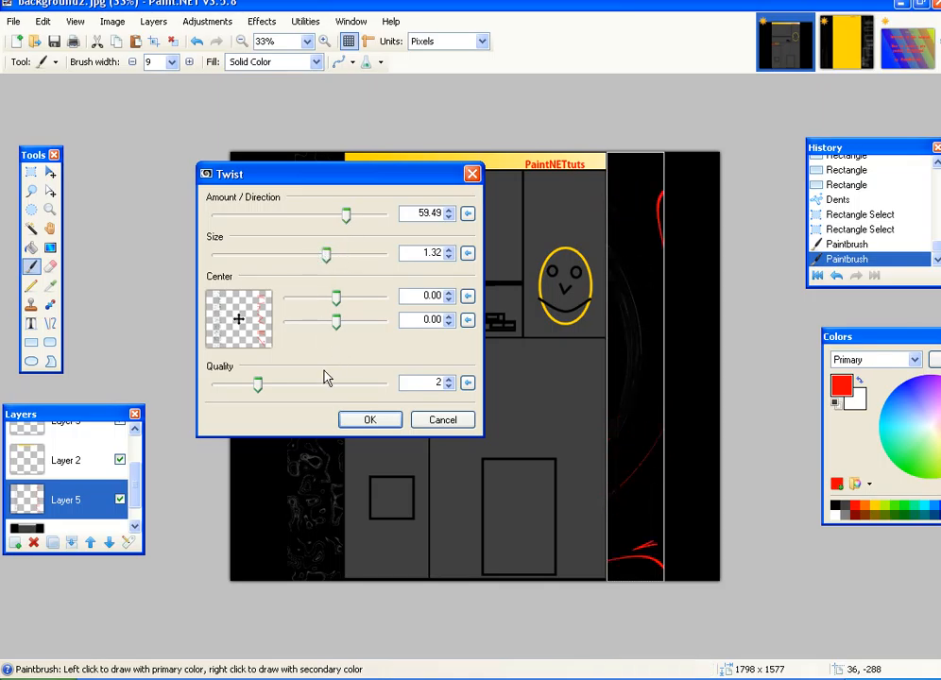
{"action": "left_click", "coordinate": [370, 420]}
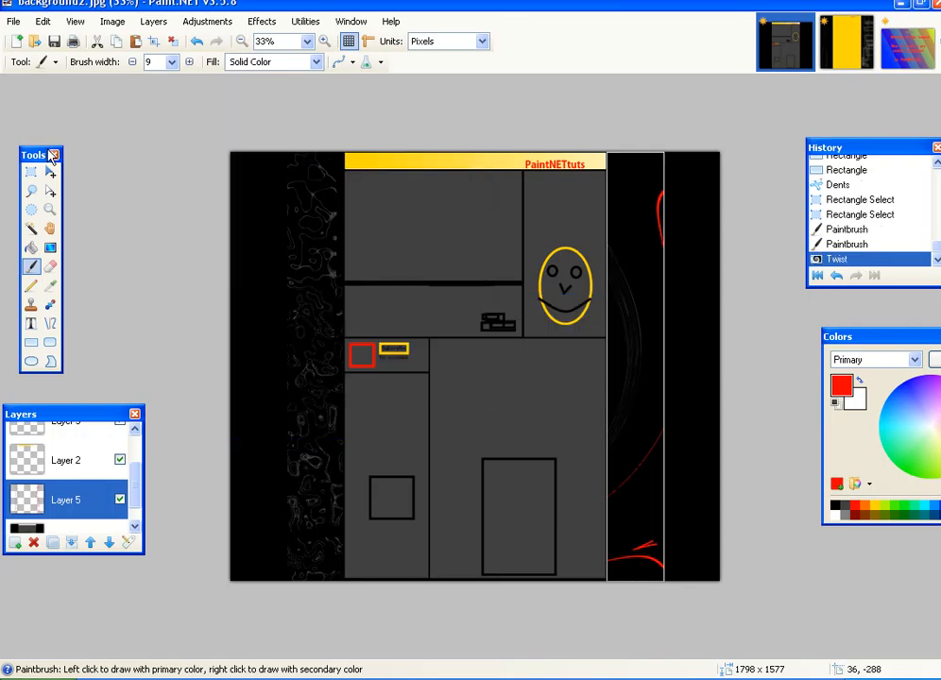
- Select the entire canvas with Rectangle Select and add a new layer
{"action": "left_click", "coordinate": [30, 184]}
{"action": "left_click_drag", "start_coordinate": [115, 101], "coordinate": [783, 620]}
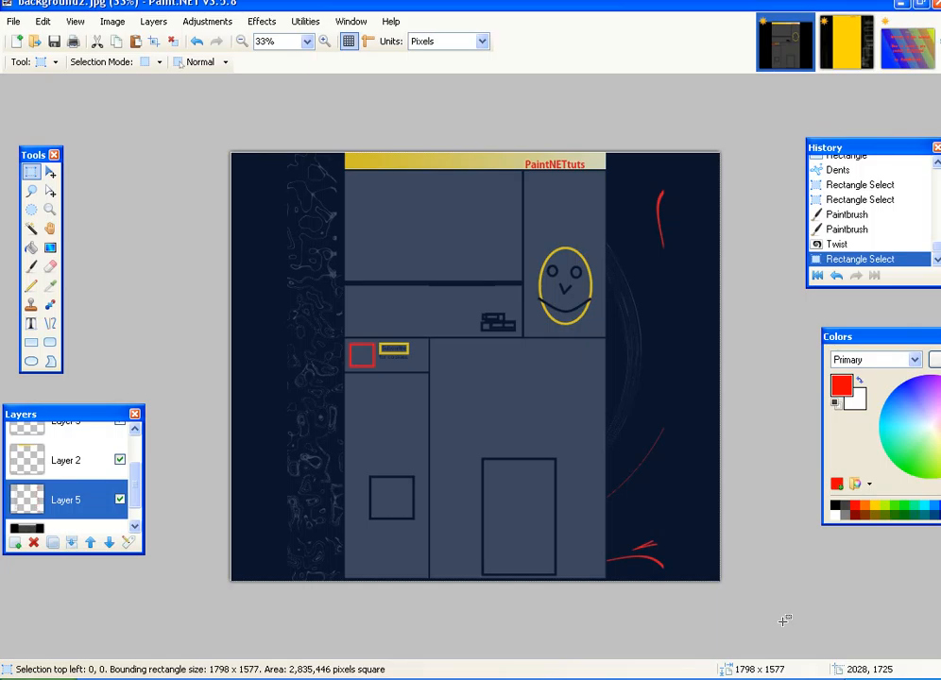
{"action": "left_click", "coordinate": [12, 544]}
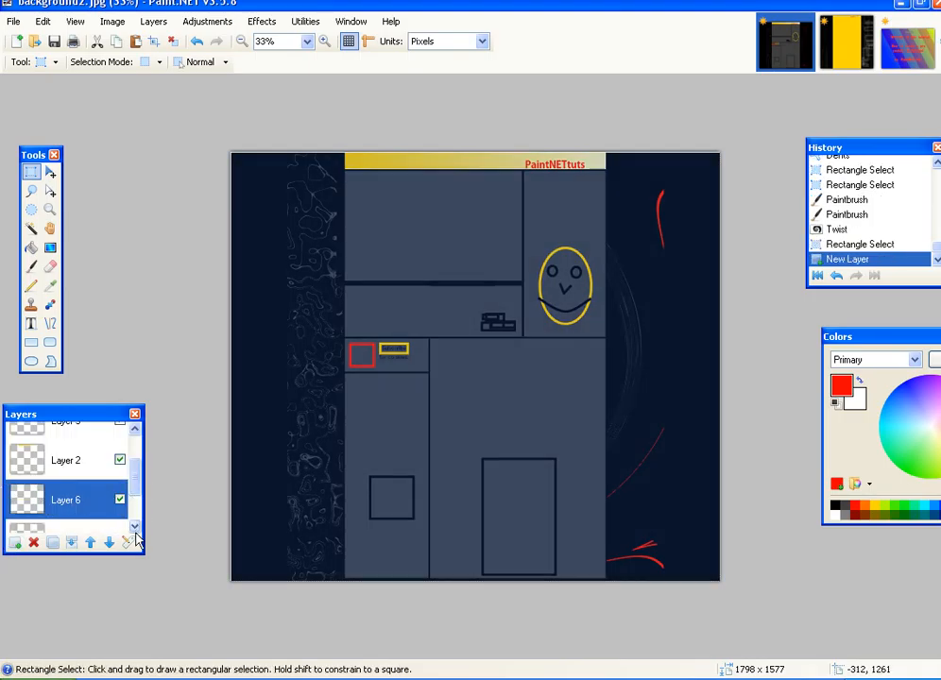
- Set Layer 6's blend mode to Multiply and switch to the Gradient tool
{"action": "left_click", "coordinate": [126, 542]}
{"action": "left_click", "coordinate": [506, 350]}
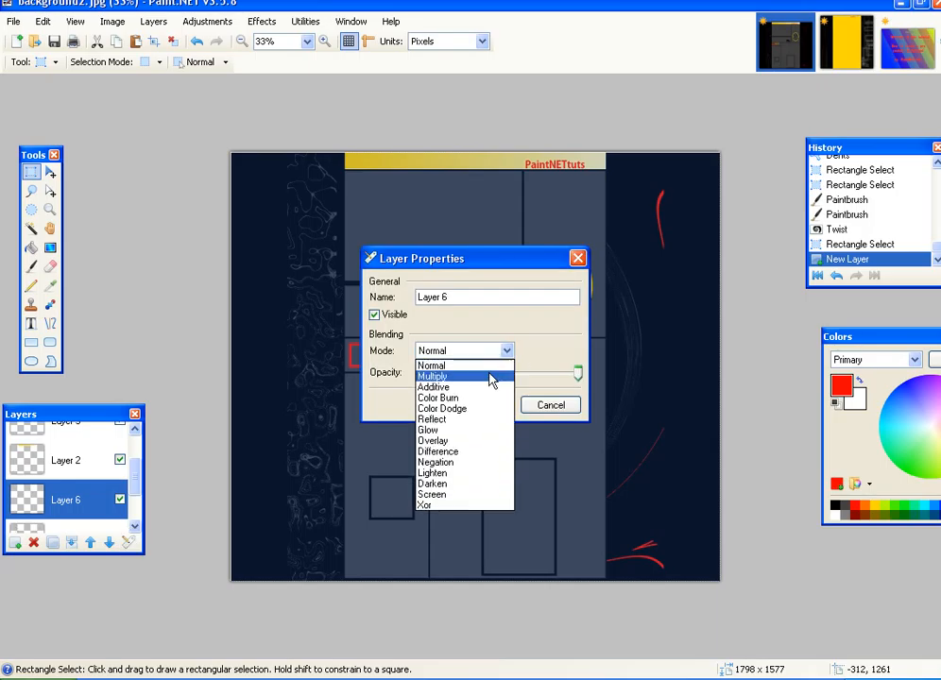
{"action": "left_click", "coordinate": [489, 377]}
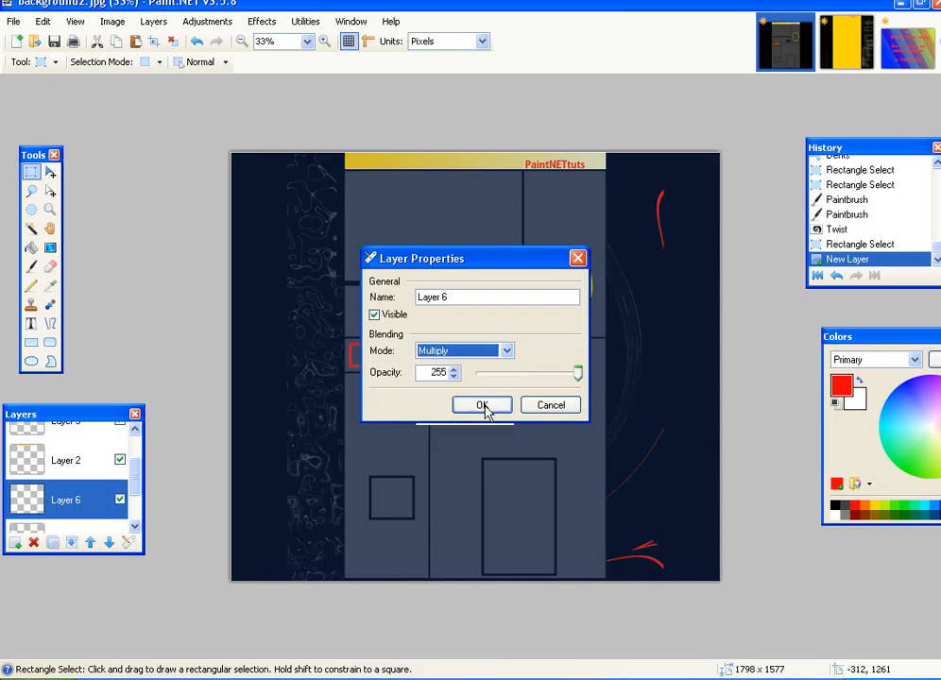
{"action": "left_click", "coordinate": [484, 407]}
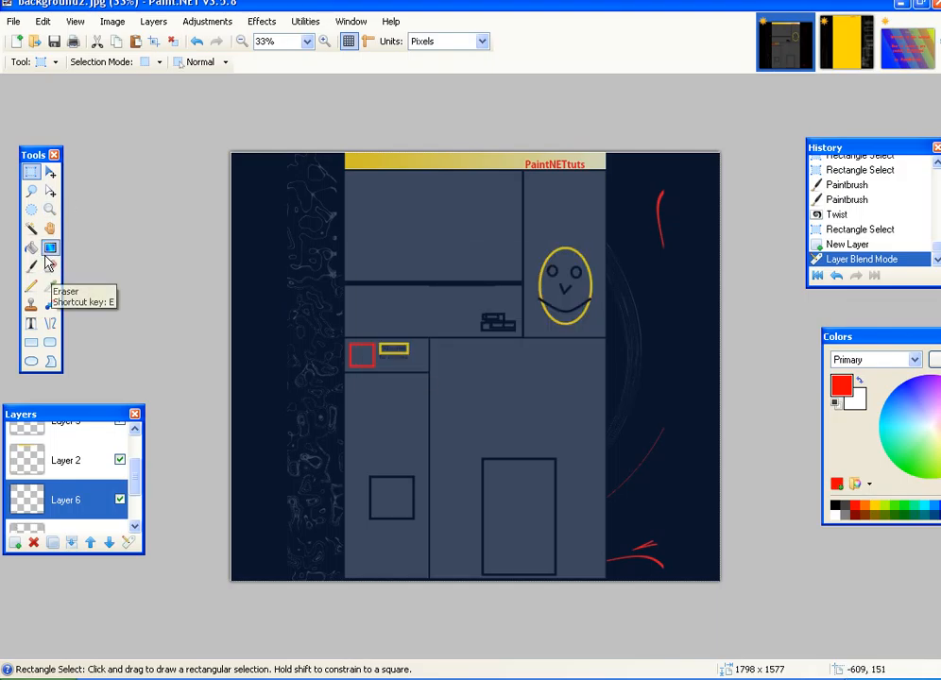
{"action": "left_click", "coordinate": [50, 248]}
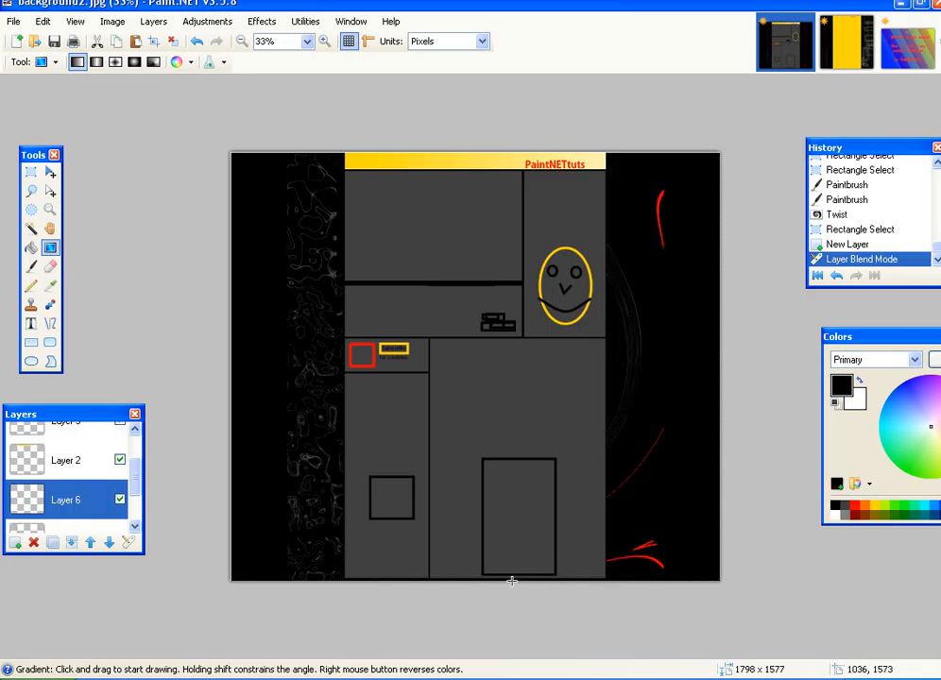
- Draw a black gradient on Layer 6 rising from the canvas bottom, then commit and deselect
{"action": "left_click", "coordinate": [465, 540]}
{"action": "left_click_drag", "start_coordinate": [466, 541], "coordinate": [454, 339]}
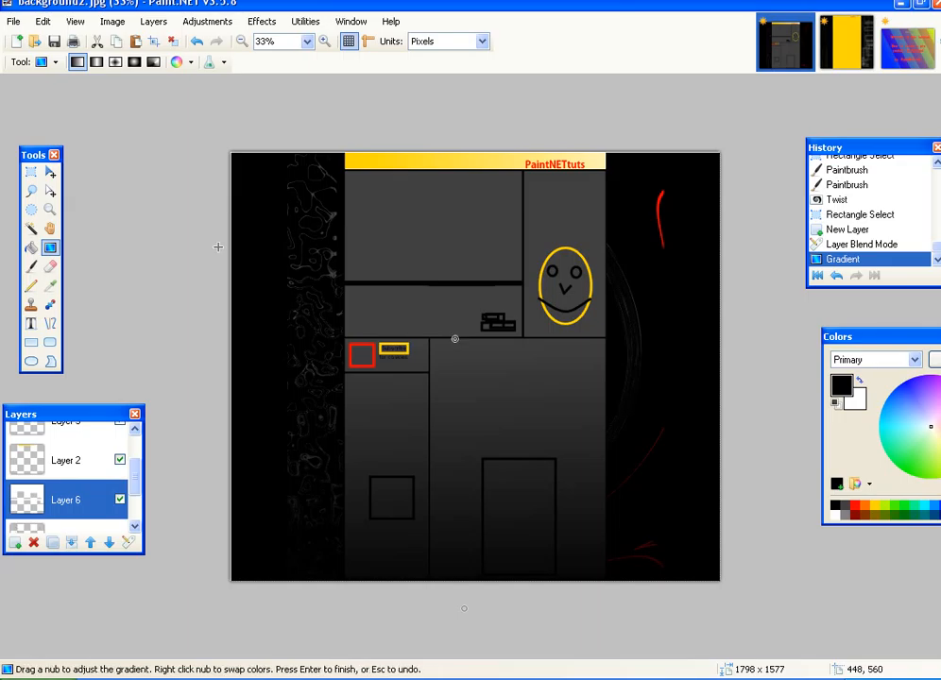
{"action": "left_click", "coordinate": [31, 171]}
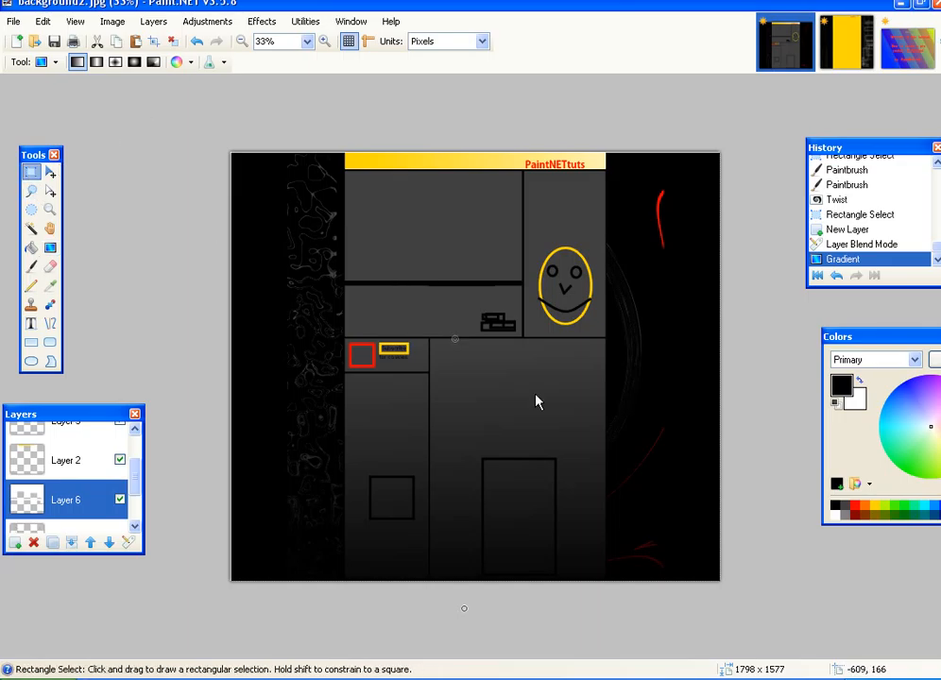
{"action": "left_click", "coordinate": [820, 638]}
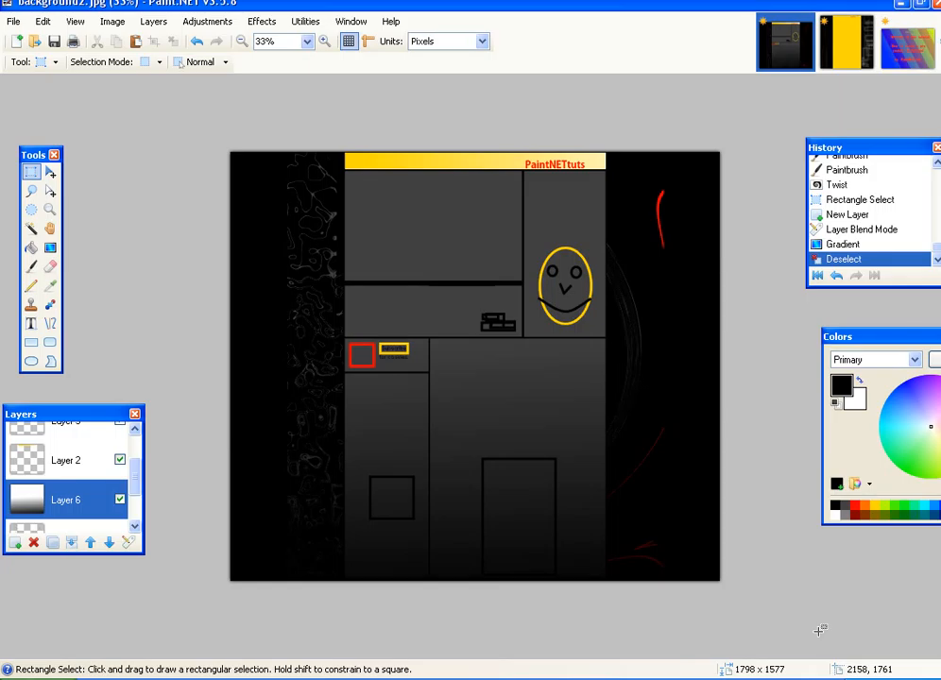
- Make the Background layer active and choose red as the primary colour
{"action": "left_click", "coordinate": [134, 525]}
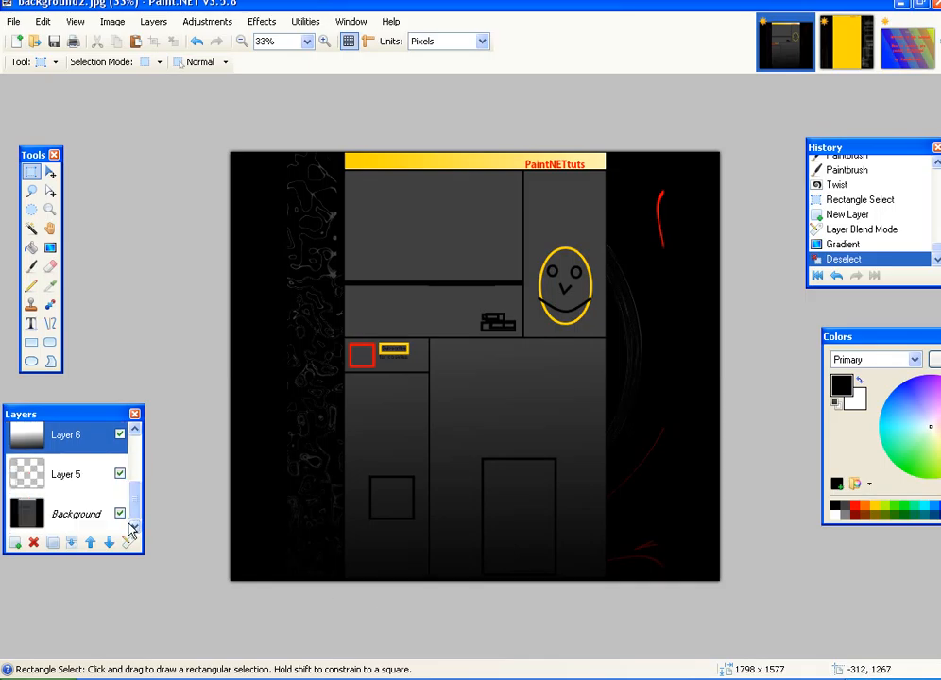
{"action": "left_click", "coordinate": [90, 514]}
{"action": "left_click", "coordinate": [855, 507]}
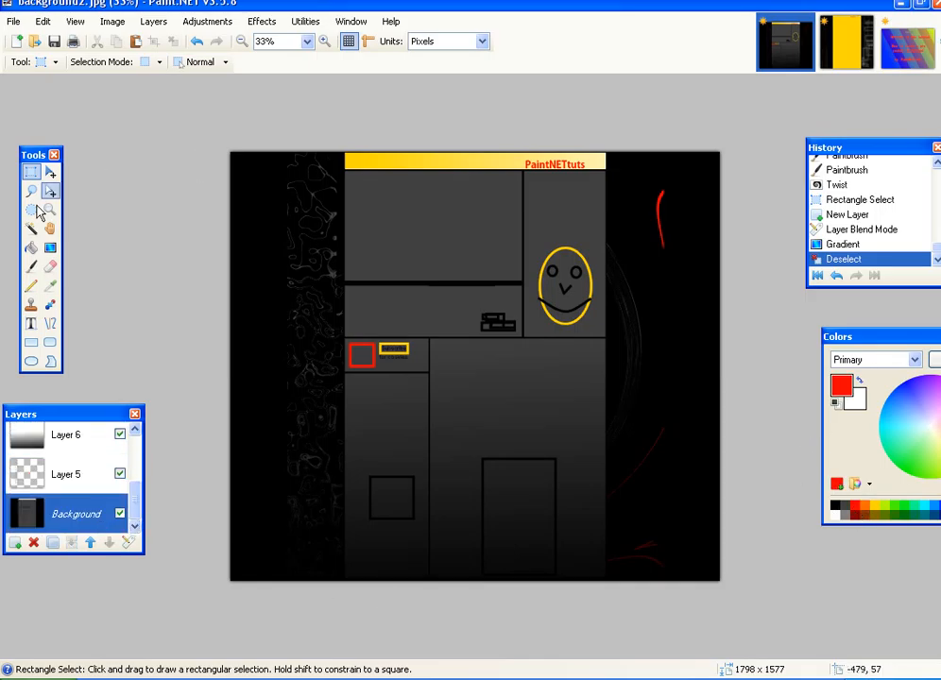
{"action": "left_click", "coordinate": [31, 248]}
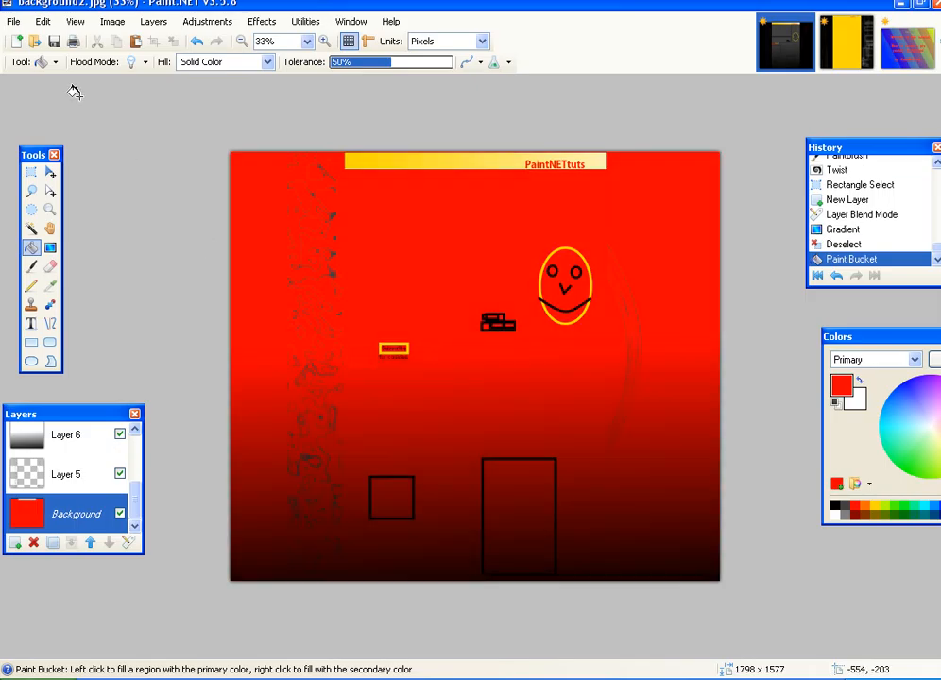
{"action": "left_click", "coordinate": [42, 21]}
{"action": "left_click", "coordinate": [52, 42]}
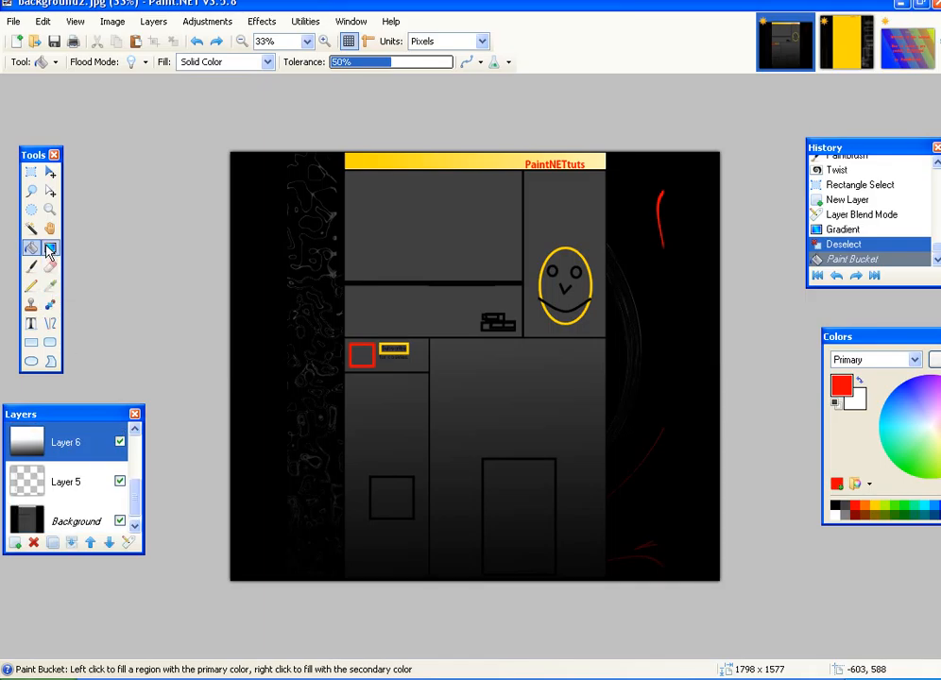
{"action": "left_click", "coordinate": [51, 249]}
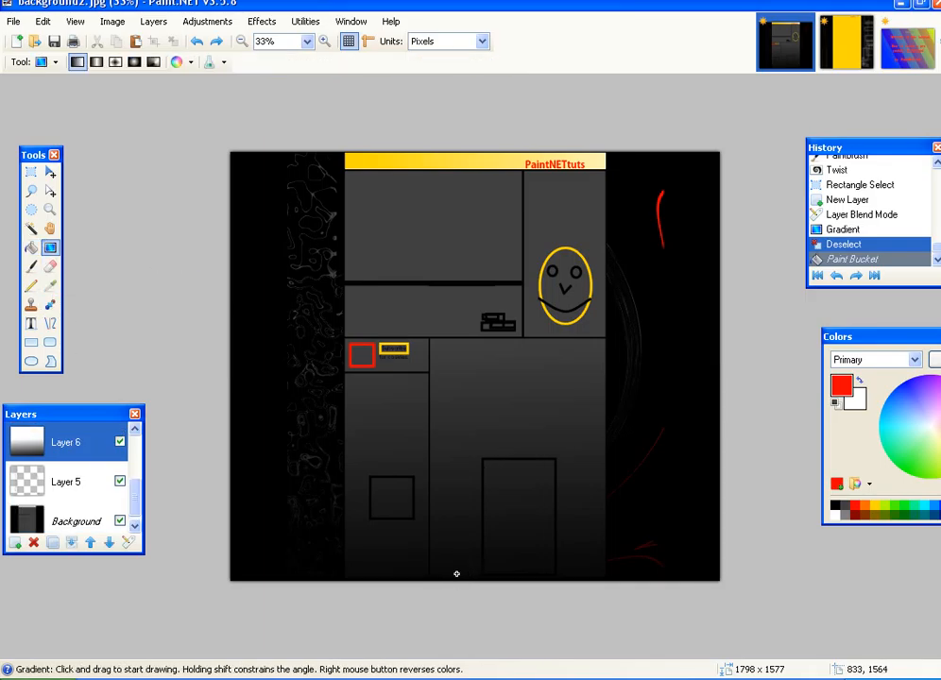
{"action": "left_click", "coordinate": [458, 502]}
{"action": "left_click_drag", "start_coordinate": [457, 501], "coordinate": [455, 442]}
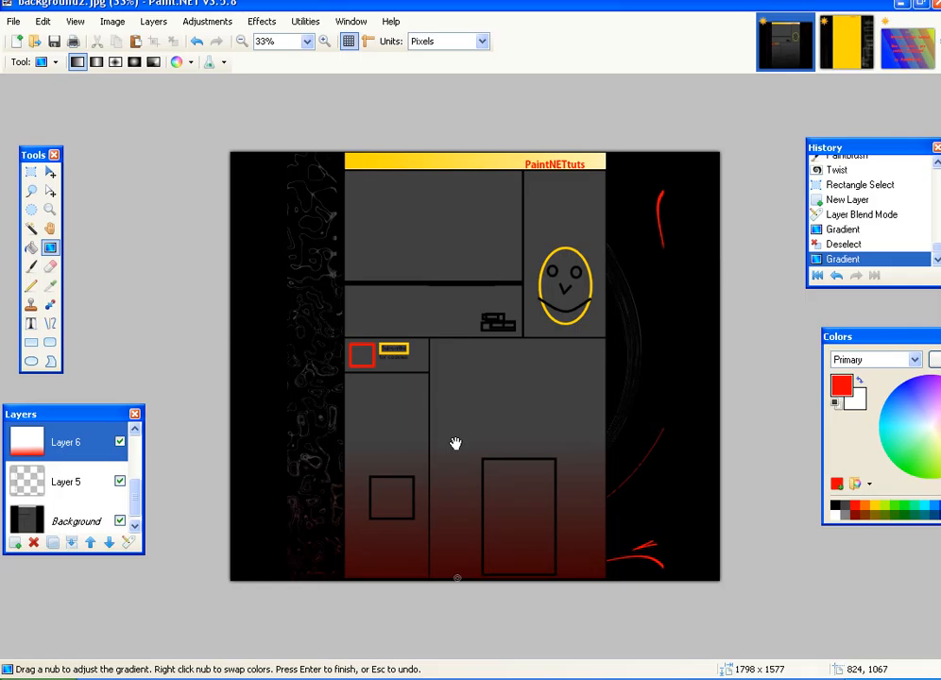
{"action": "left_click", "coordinate": [43, 21]}
{"action": "left_click", "coordinate": [50, 41]}
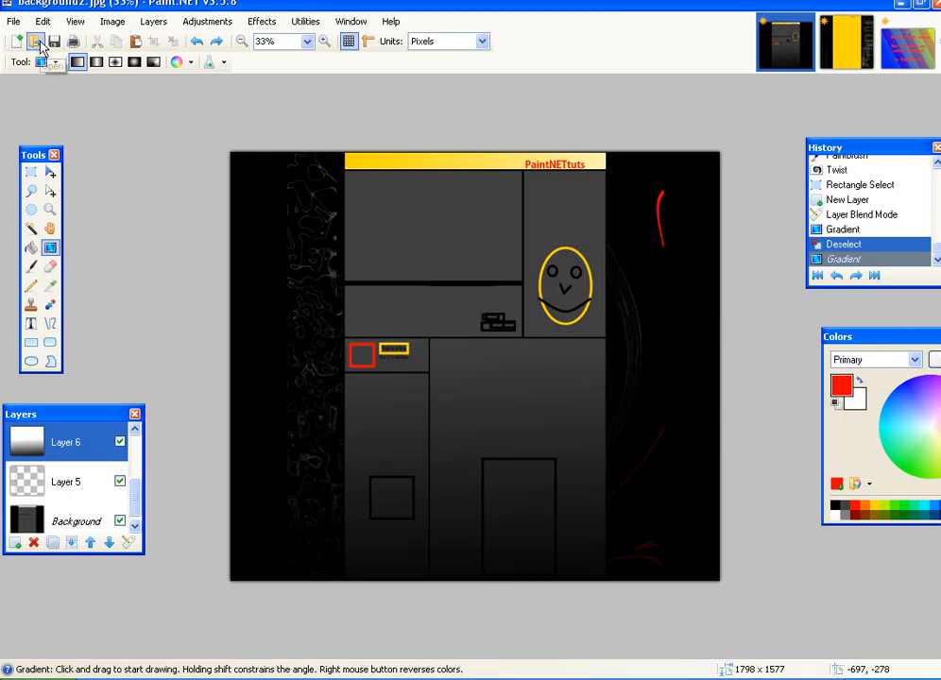
{"action": "key", "text": "ctrl+plus"}
{"action": "key", "text": "ctrl+plus"}
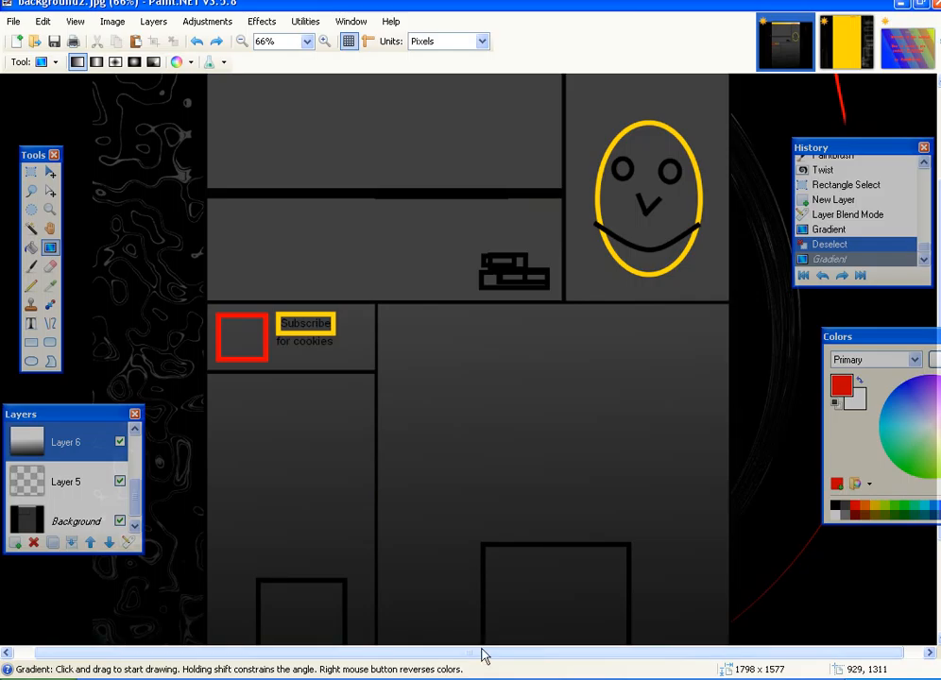
- Scroll up and make Layer 4 the active layer
{"action": "left_click_drag", "start_coordinate": [483, 655], "coordinate": [545, 660]}
{"action": "scroll", "coordinate": [619, 510], "scroll_direction": "up", "scroll_amount": 2}
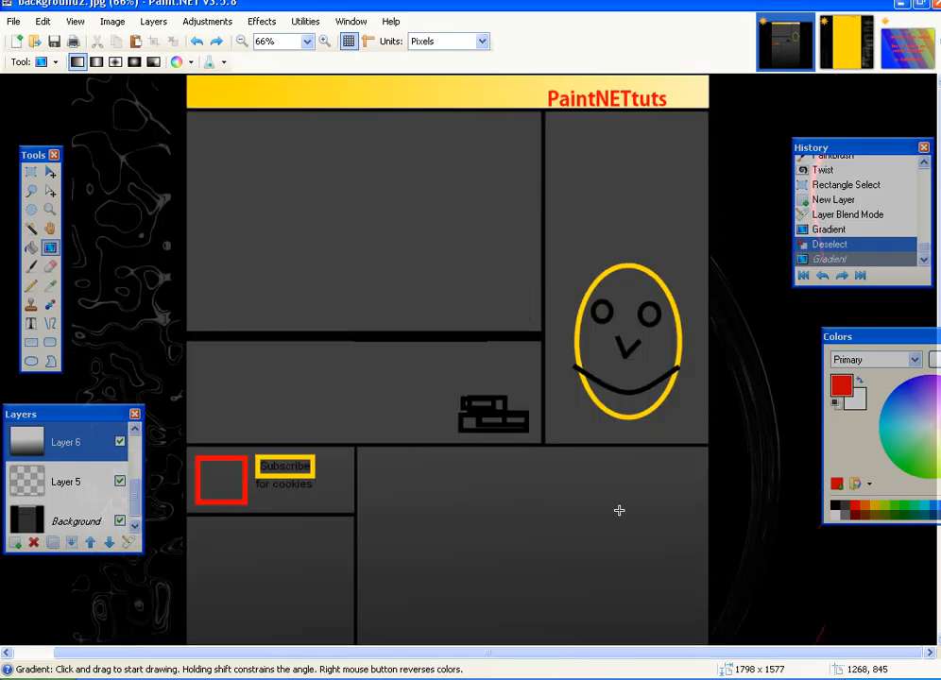
{"action": "left_click", "coordinate": [31, 171]}
{"action": "mouse_move", "coordinate": [140, 510]}
{"action": "left_mouse_down"}
{"action": "mouse_move", "coordinate": [133, 472]}
{"action": "mouse_move", "coordinate": [126, 525]}
{"action": "left_mouse_up"}
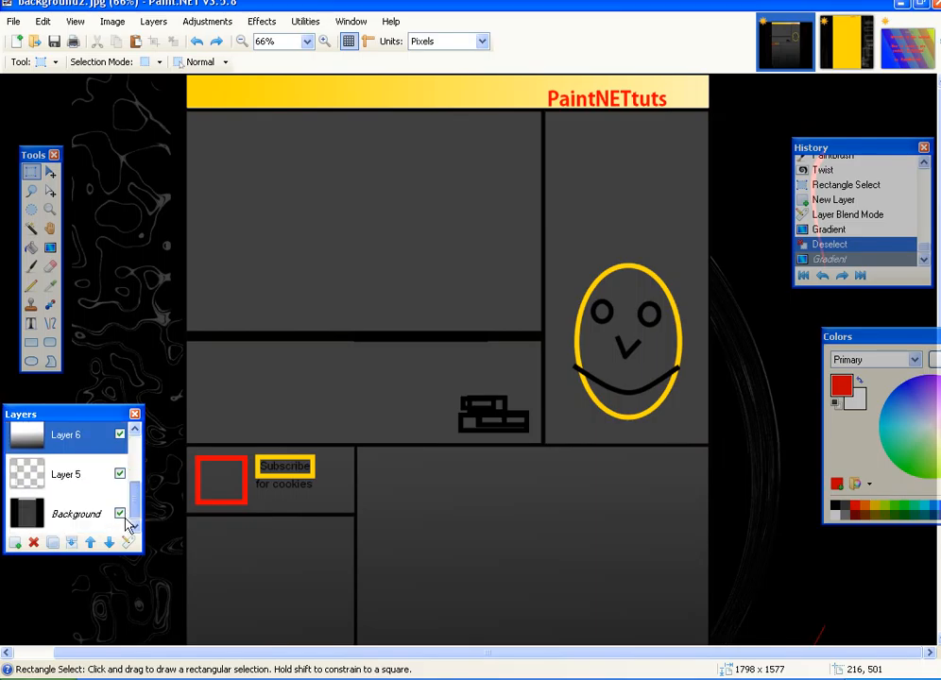
{"action": "left_click", "coordinate": [64, 477]}
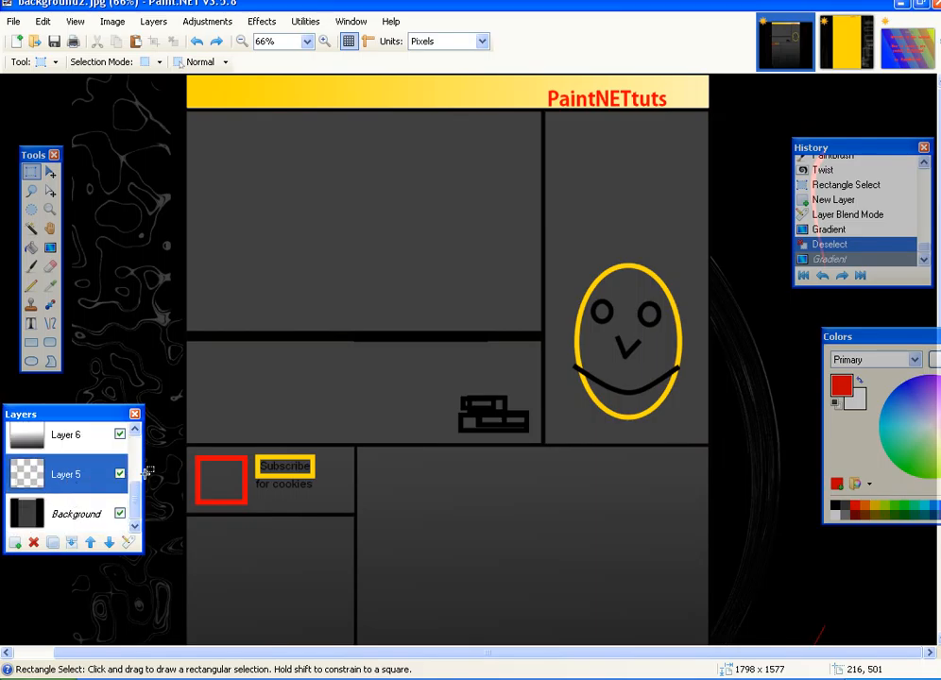
{"action": "left_click_drag", "start_coordinate": [135, 492], "coordinate": [138, 441]}
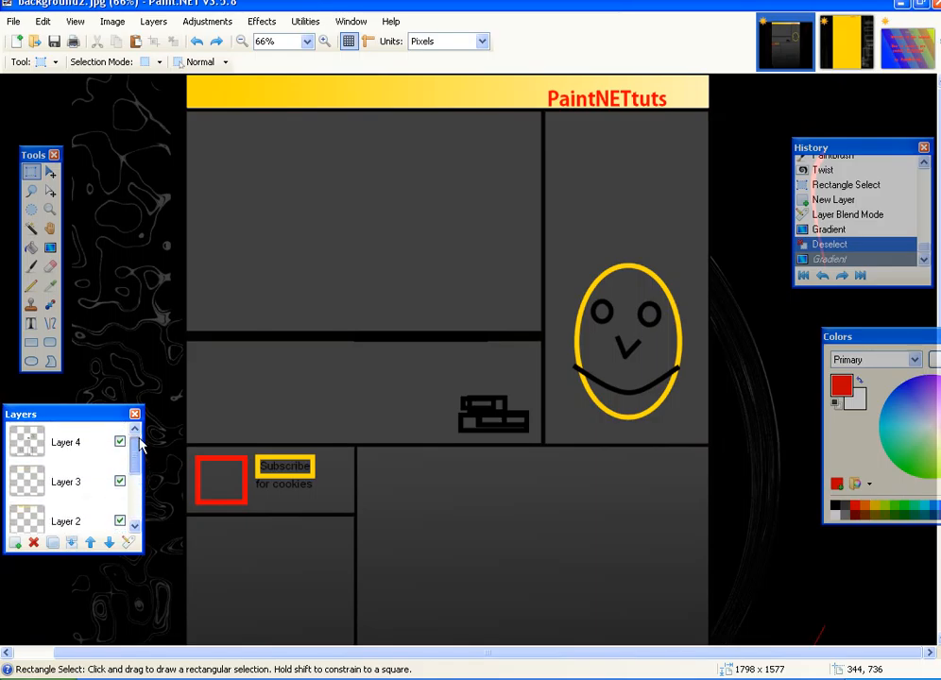
{"action": "left_click", "coordinate": [33, 440]}
{"action": "left_click", "coordinate": [57, 481]}
{"action": "left_click", "coordinate": [57, 444]}
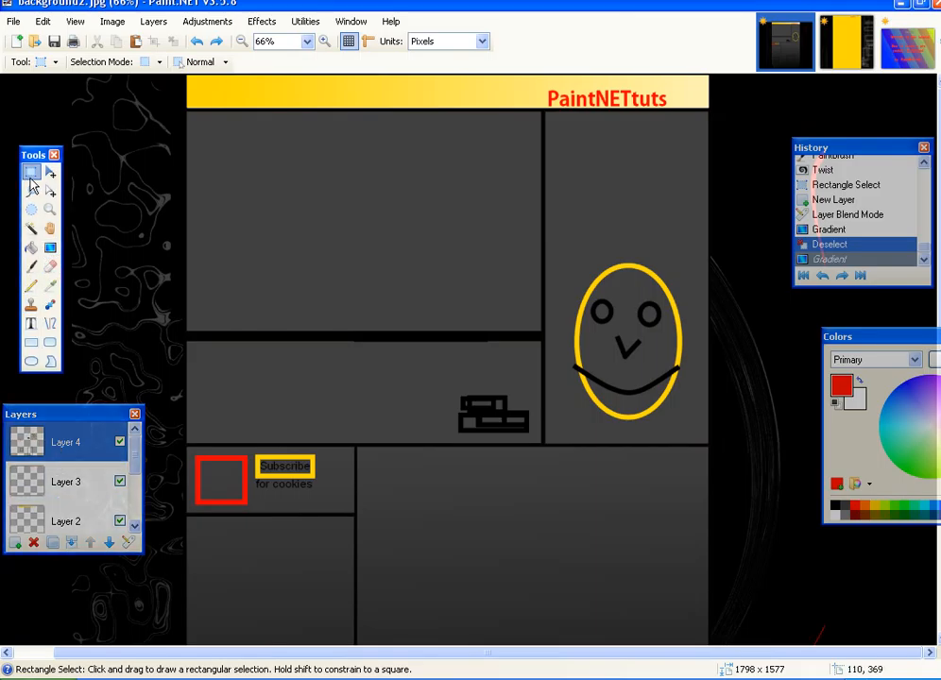
- Select the smiley-face panel area and set black as the primary colour, undoing a trial gradient
{"action": "left_click_drag", "start_coordinate": [546, 239], "coordinate": [707, 443]}
{"action": "key", "text": "g"}
{"action": "left_click_drag", "start_coordinate": [607, 445], "coordinate": [610, 380]}
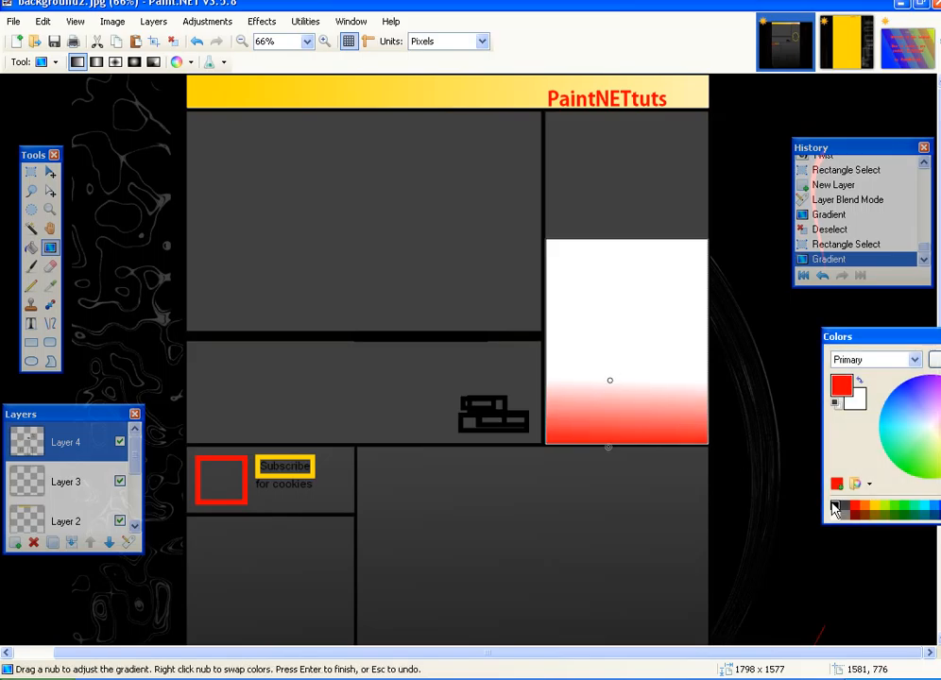
{"action": "left_click", "coordinate": [835, 509]}
{"action": "left_click", "coordinate": [43, 20]}
{"action": "left_click", "coordinate": [28, 38]}
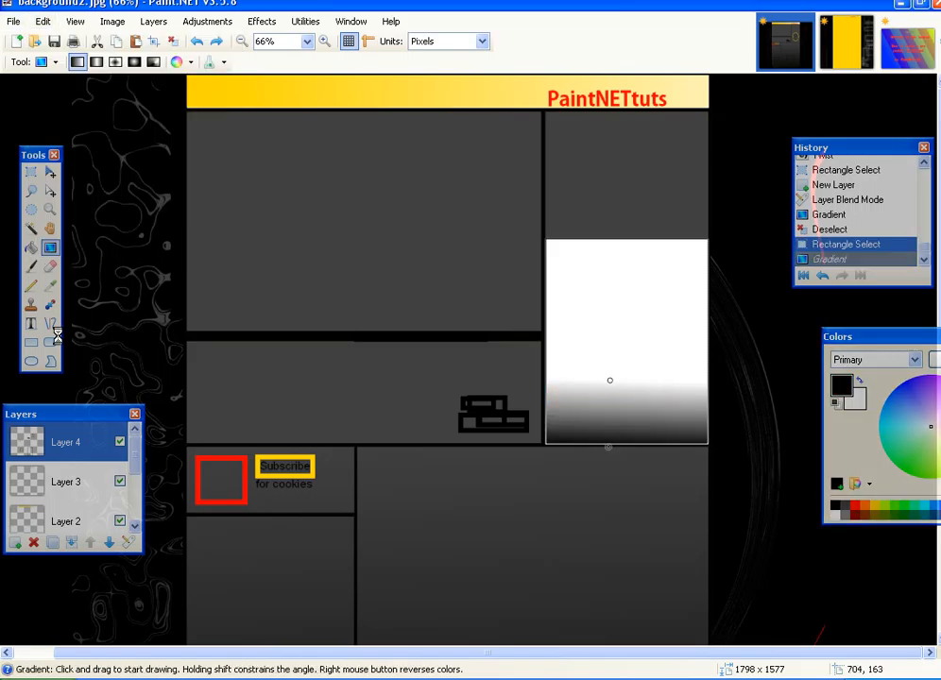
- Add a new Layer 7 and set its blend mode to Multiply
{"action": "left_click", "coordinate": [15, 542]}
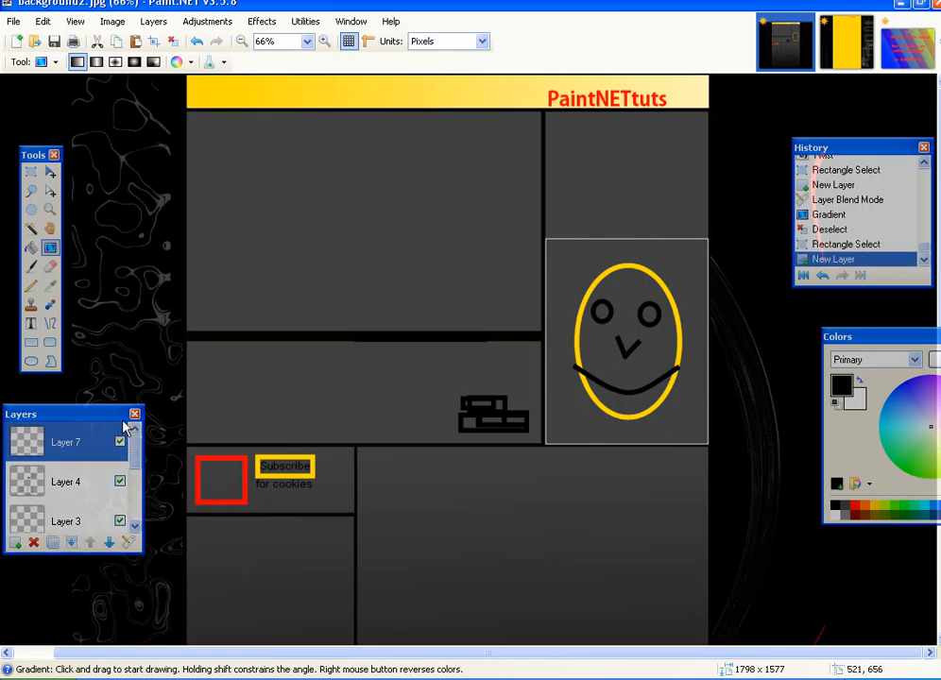
{"action": "double_click", "coordinate": [102, 429]}
{"action": "left_click", "coordinate": [463, 351]}
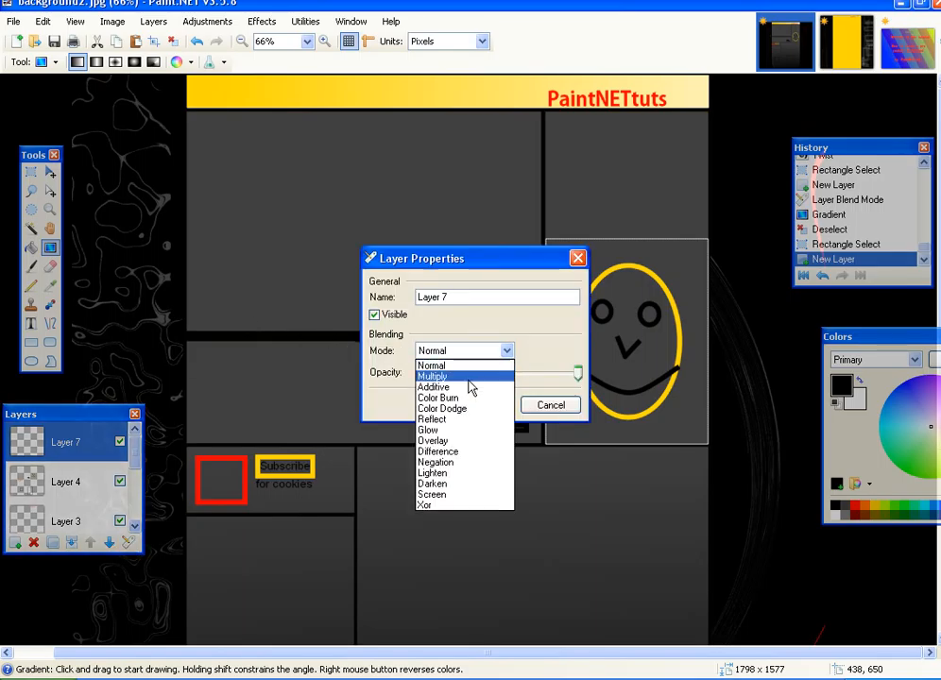
{"action": "left_click", "coordinate": [467, 378]}
{"action": "left_click", "coordinate": [506, 407]}
- Draw a black gradient upward across the smiley panel, then deselect and zoom out
{"action": "left_click", "coordinate": [621, 441]}
{"action": "left_click_drag", "start_coordinate": [621, 441], "coordinate": [616, 304]}
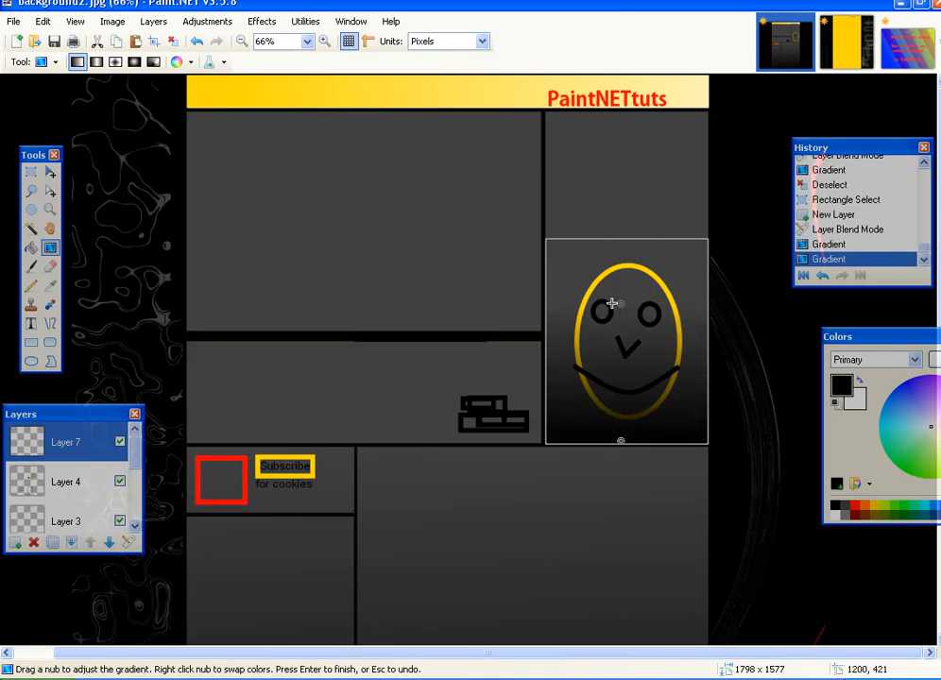
{"action": "left_click", "coordinate": [31, 171]}
{"action": "left_click", "coordinate": [87, 106]}
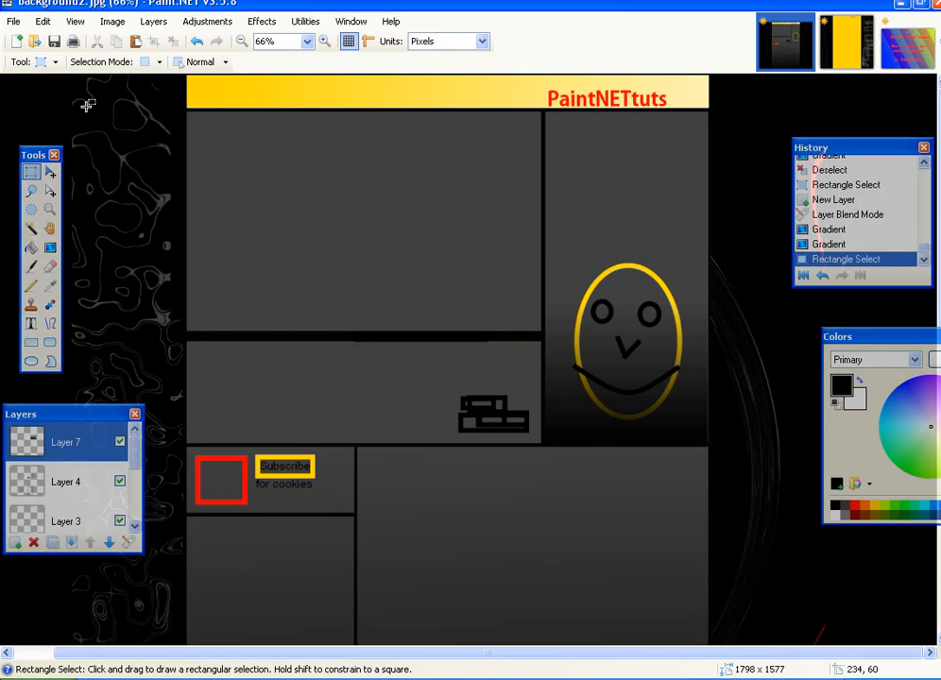
{"action": "key", "text": "ctrl+minus"}
{"action": "key", "text": "ctrl+minus"}
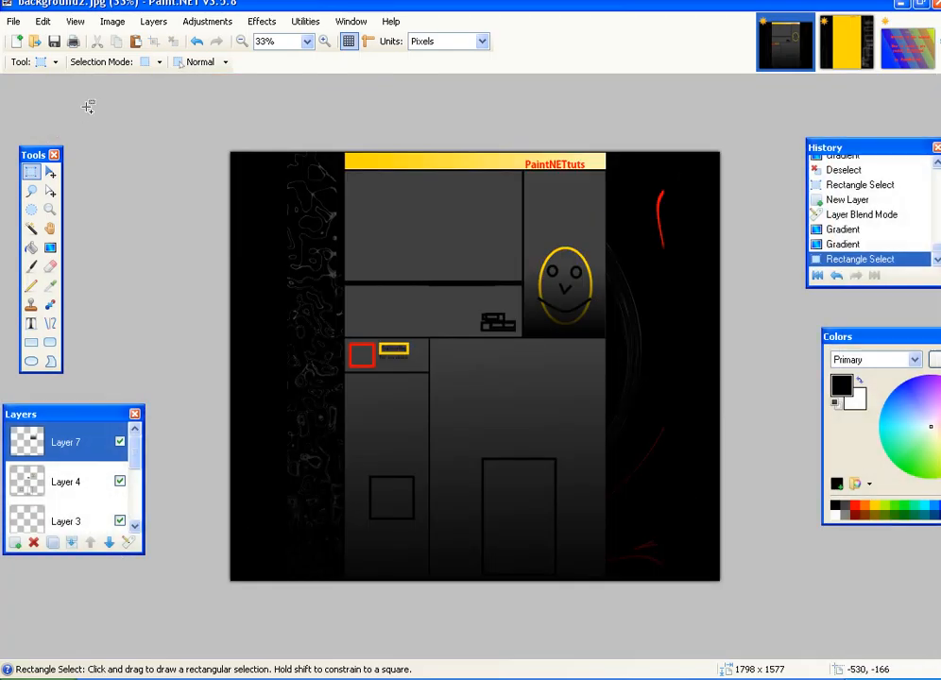